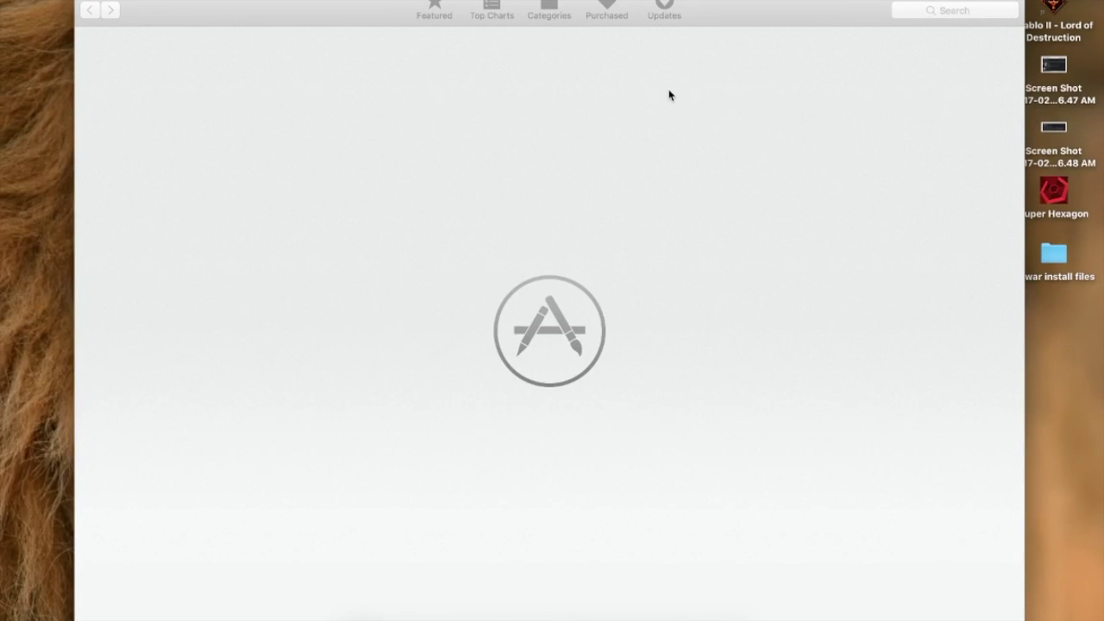
- Show the Updates page in the App Store
left_click(665, 6)
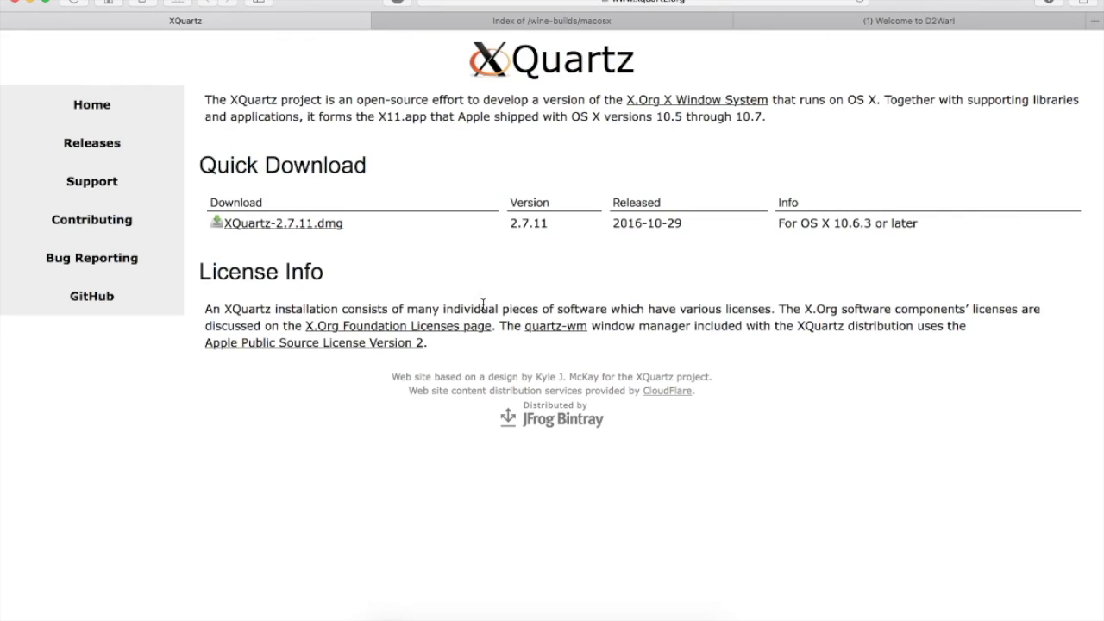
- Save the XQuartz-2.7.11.dmg disk image into the Downloads folder
left_click(276, 224)
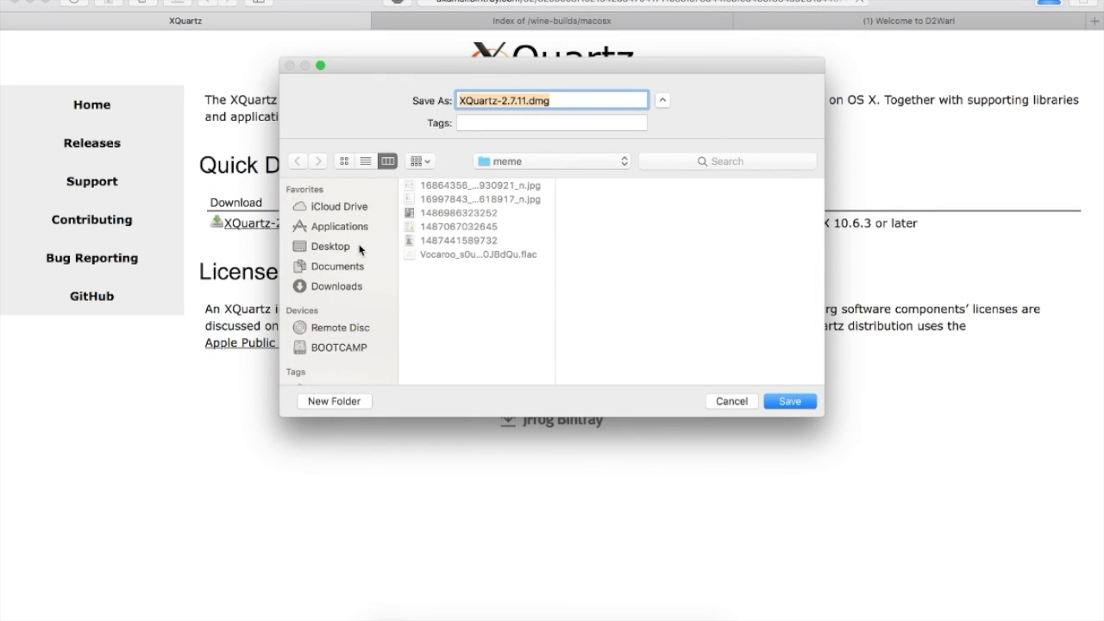
left_click(347, 286)
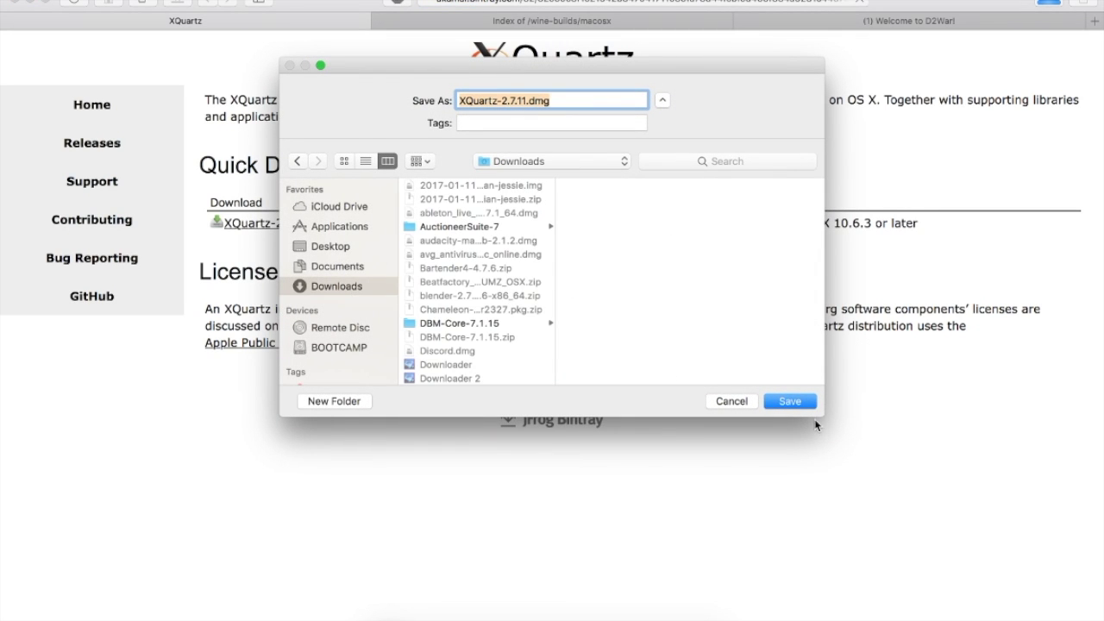
left_click(797, 405)
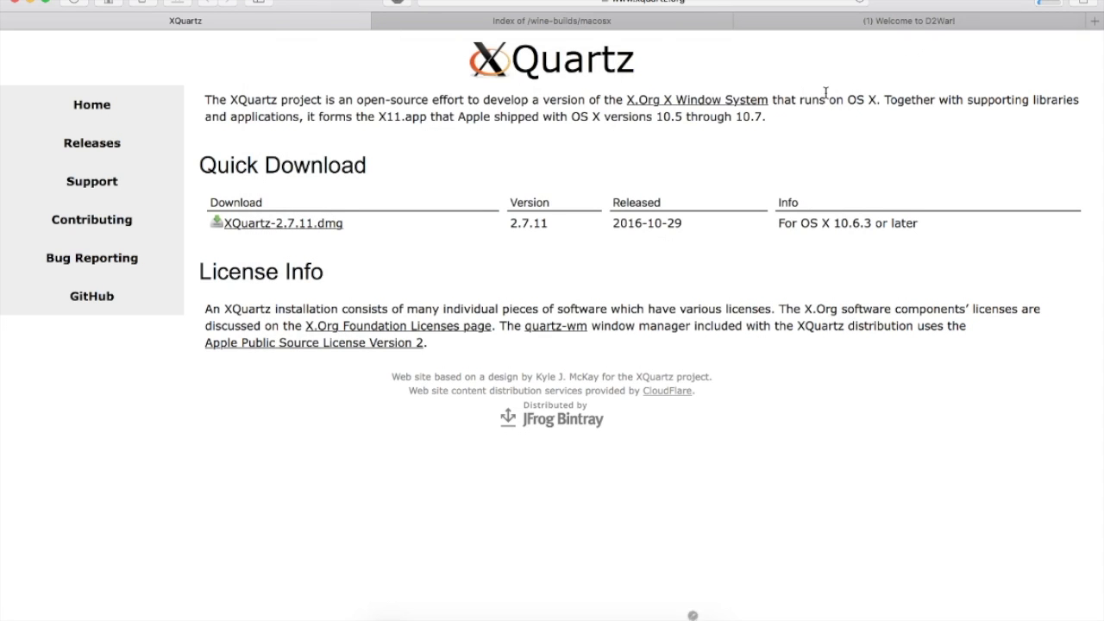
- Save winehq-staging-2.2.pkg to Downloads, cancelling the Wine Development tarball, then return to D2War
left_click(609, 23)
mouse_move(639, 614)
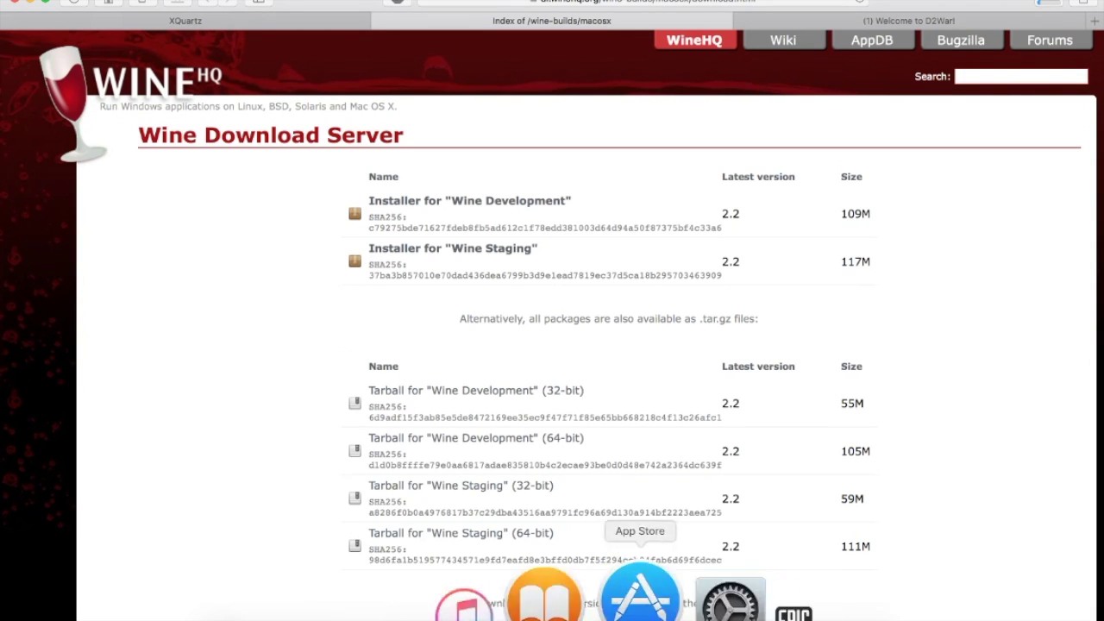
left_click(751, 591)
left_click(477, 390)
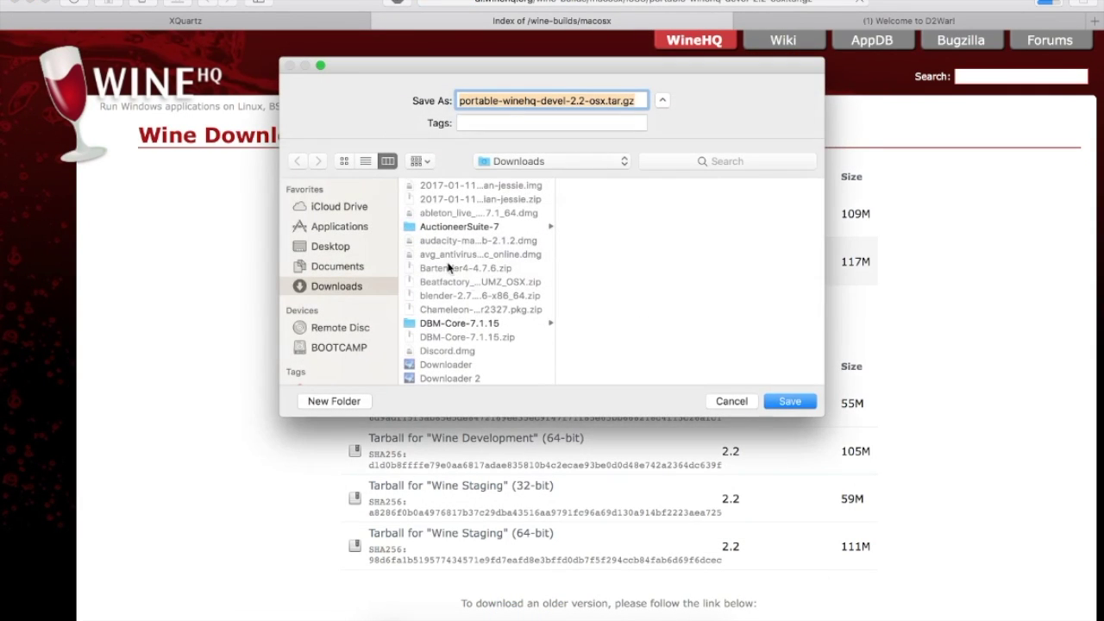
left_click(730, 401)
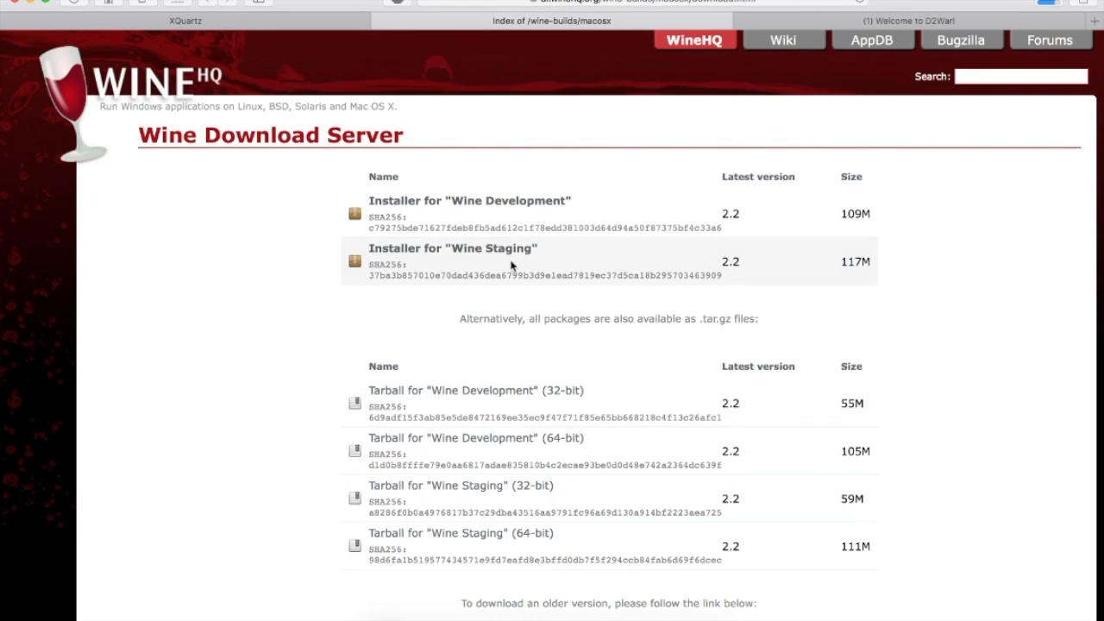
left_click(505, 252)
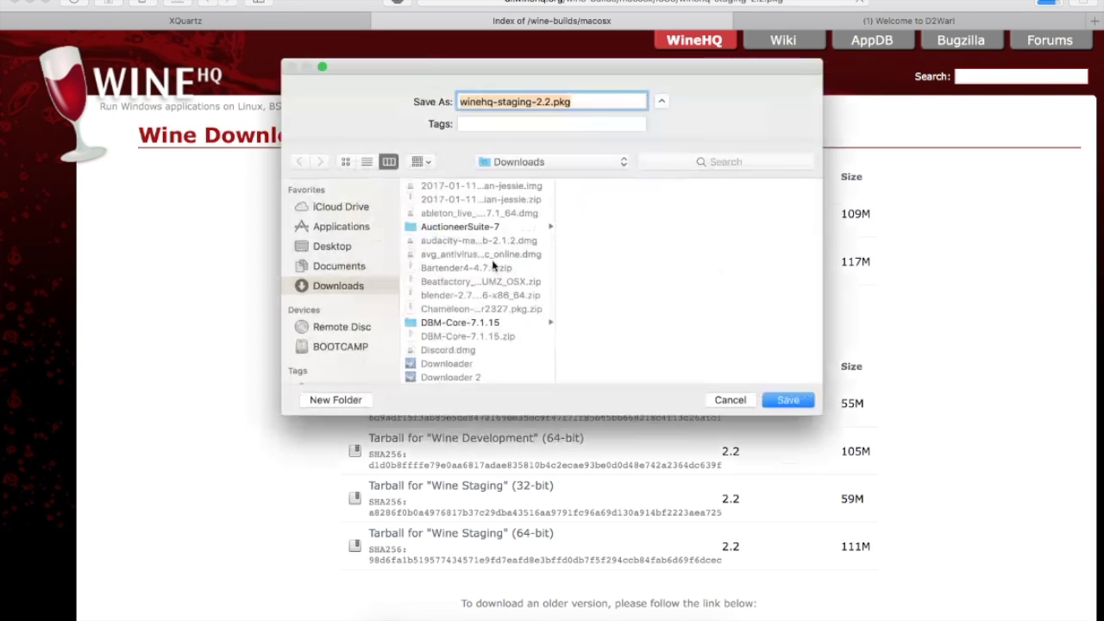
left_click(806, 402)
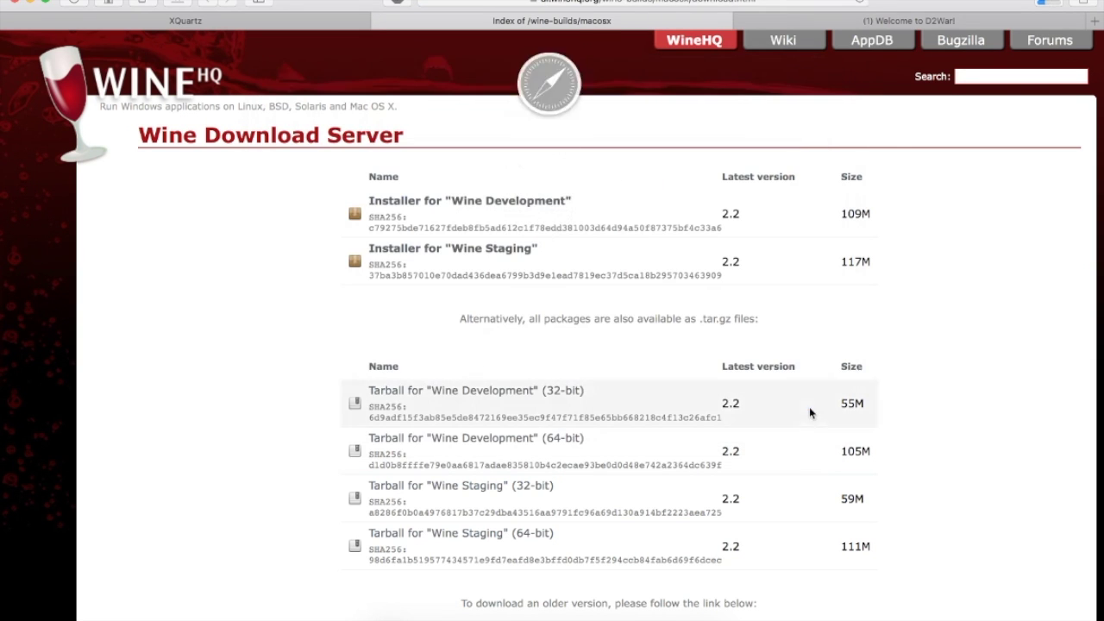
left_click(863, 20)
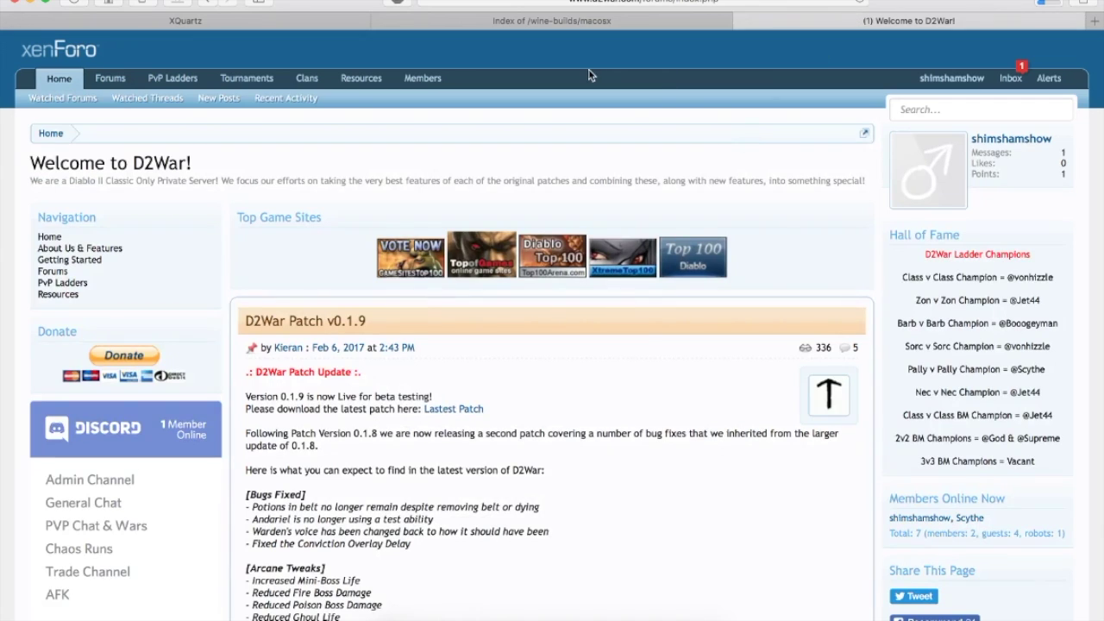
- Save Diablo II Fresh Install.zip from the forum Resources to Downloads
left_click(355, 78)
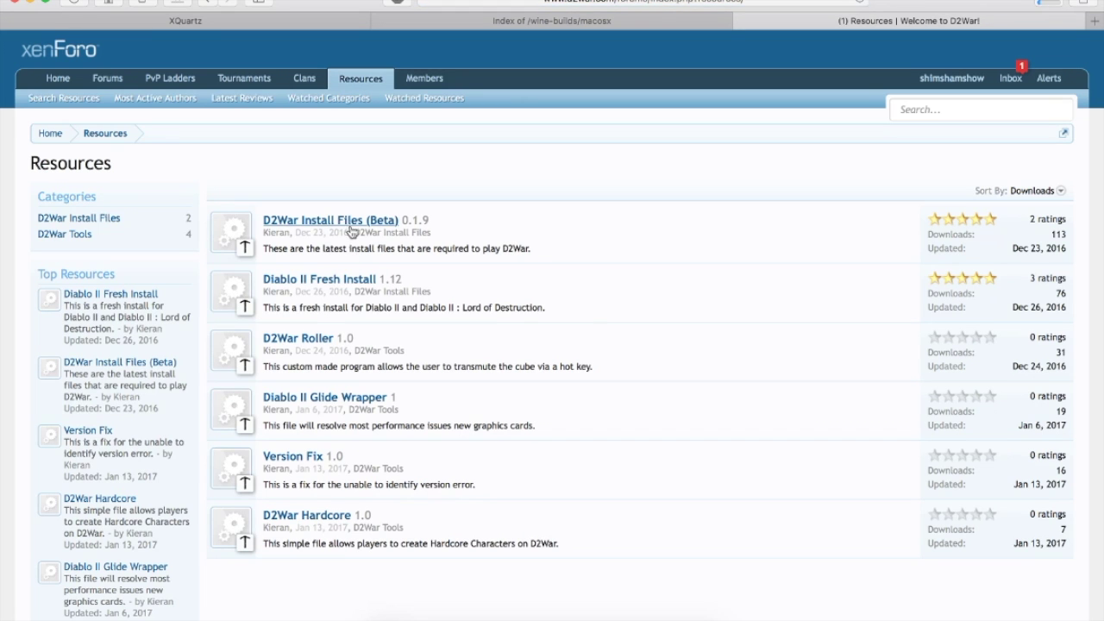
left_click(326, 279)
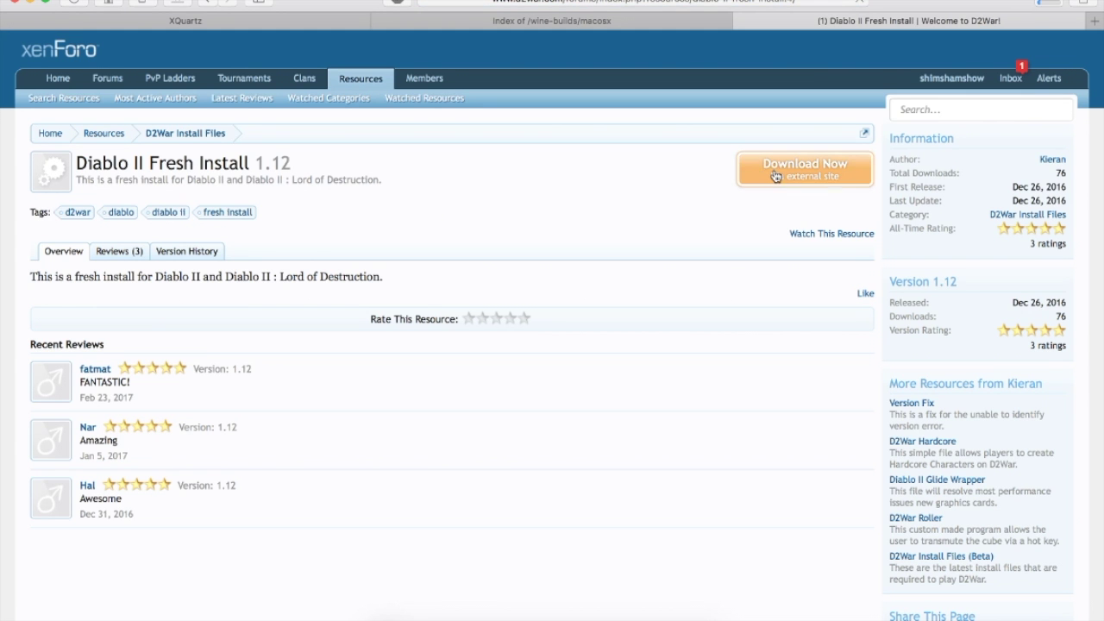
left_click(805, 170)
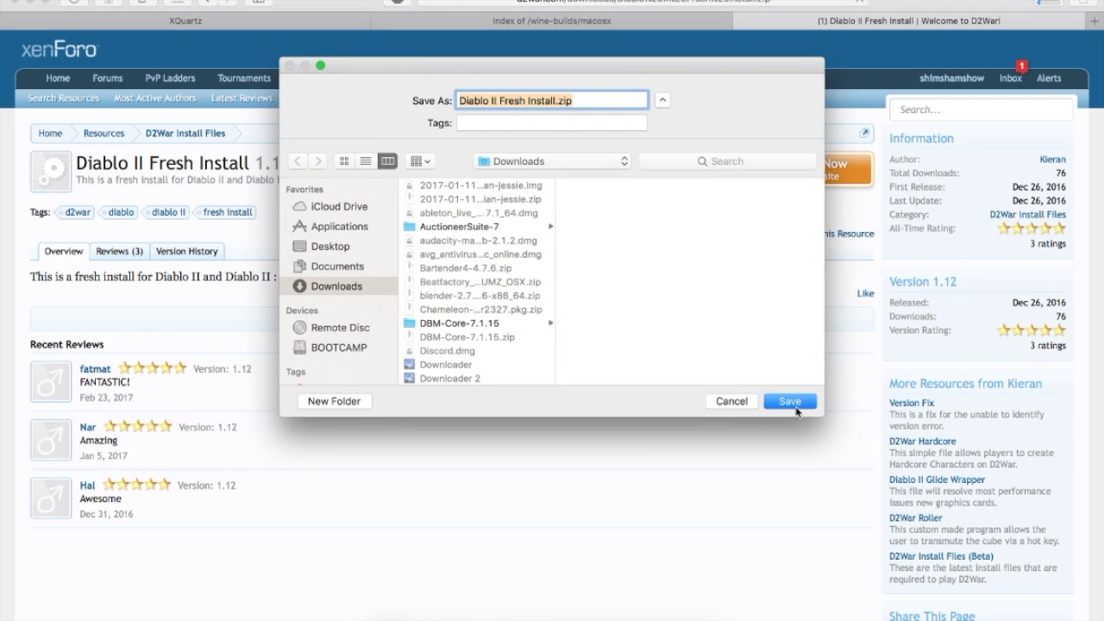
left_click(790, 402)
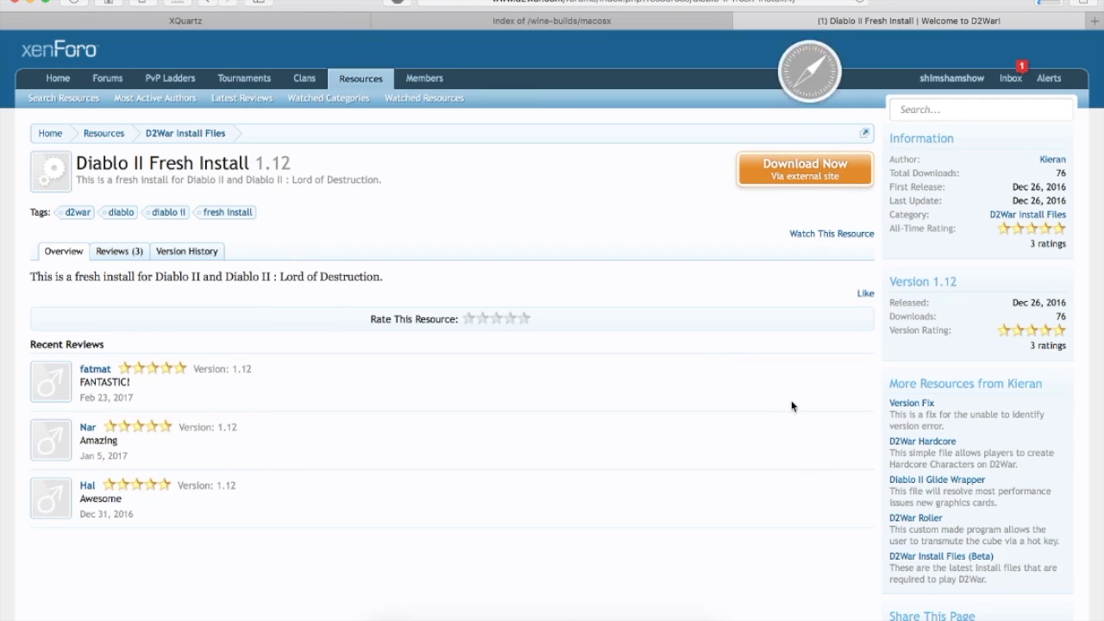
- Open D2War Install Files (Beta) and Diablo II Glide Wrapper in new tabs
left_click(204, 1)
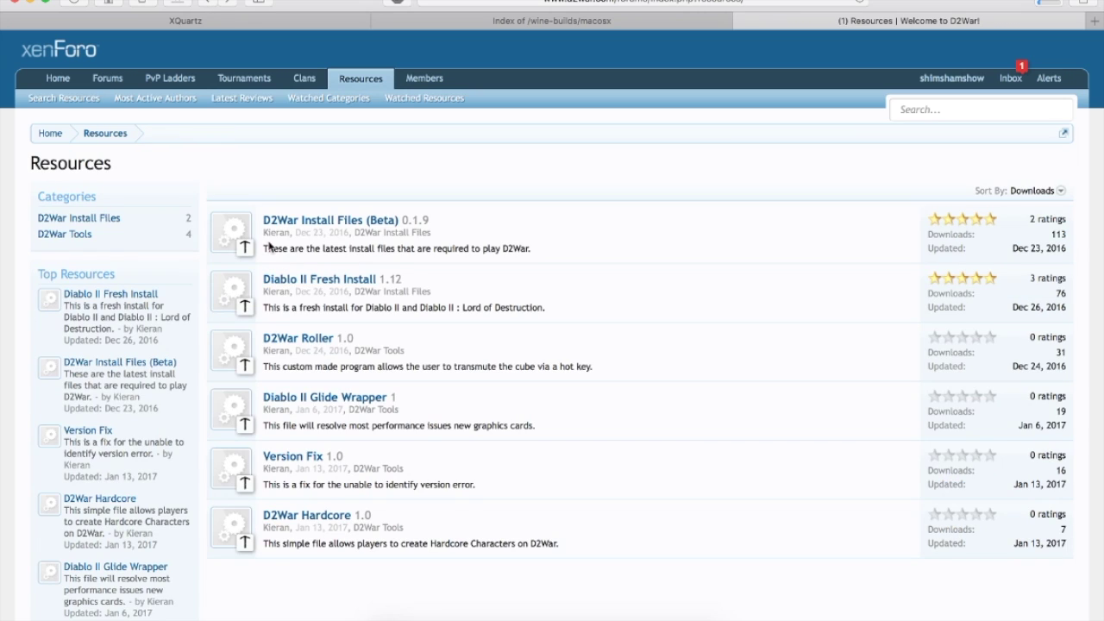
right_click(345, 227)
left_click(362, 230)
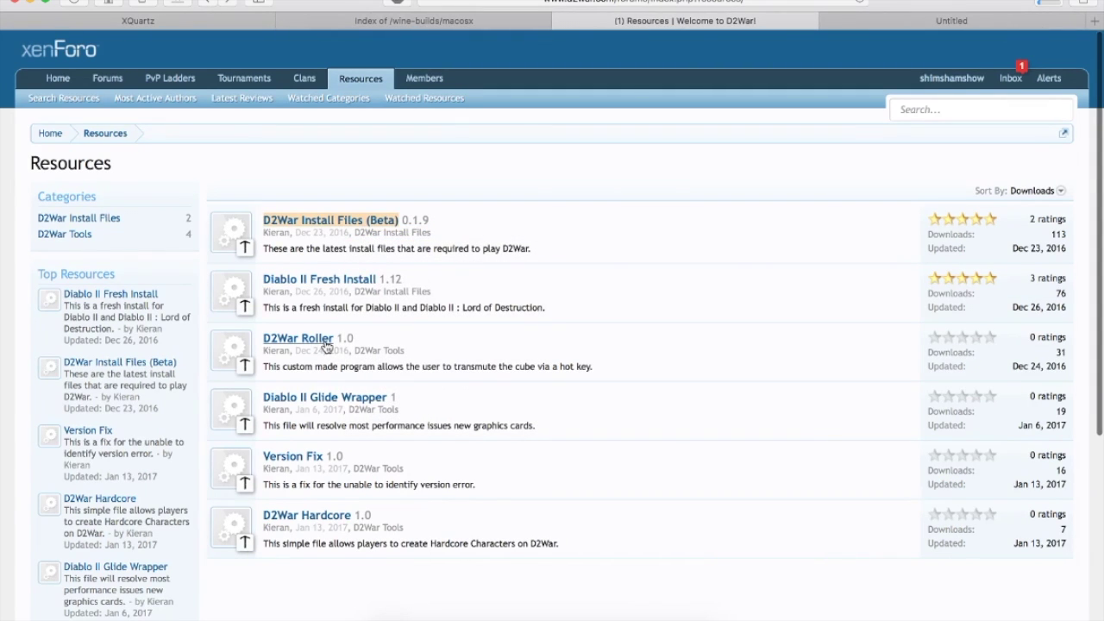
right_click(338, 397)
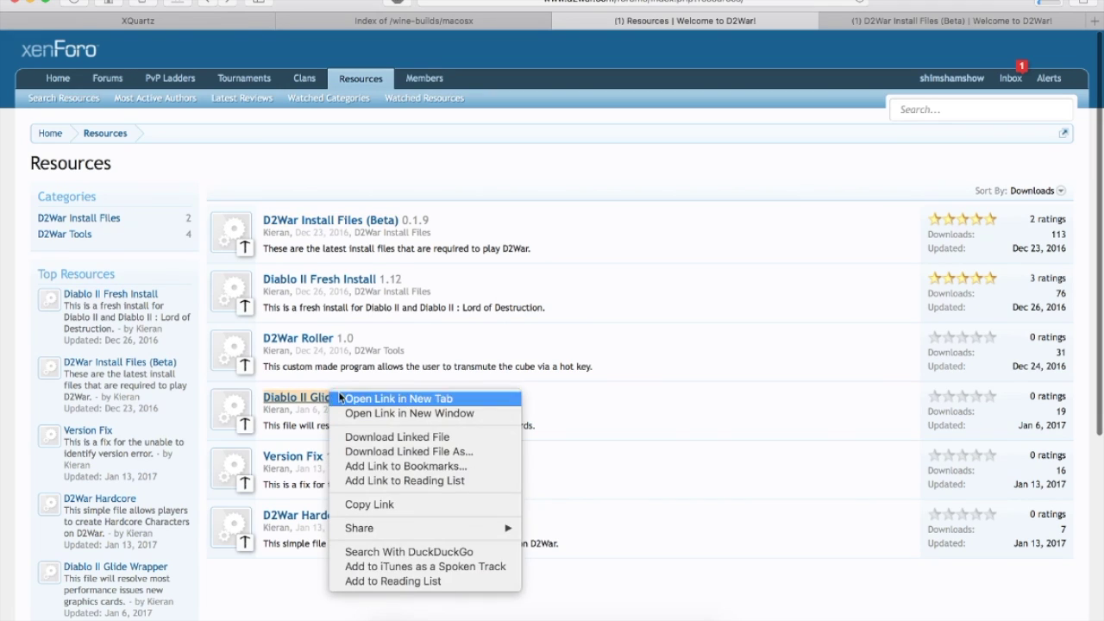
left_click(344, 400)
- Save D2War v0.1.9 (Beta).zip and D2War Glide Wrapper.zip to Downloads
left_click(730, 21)
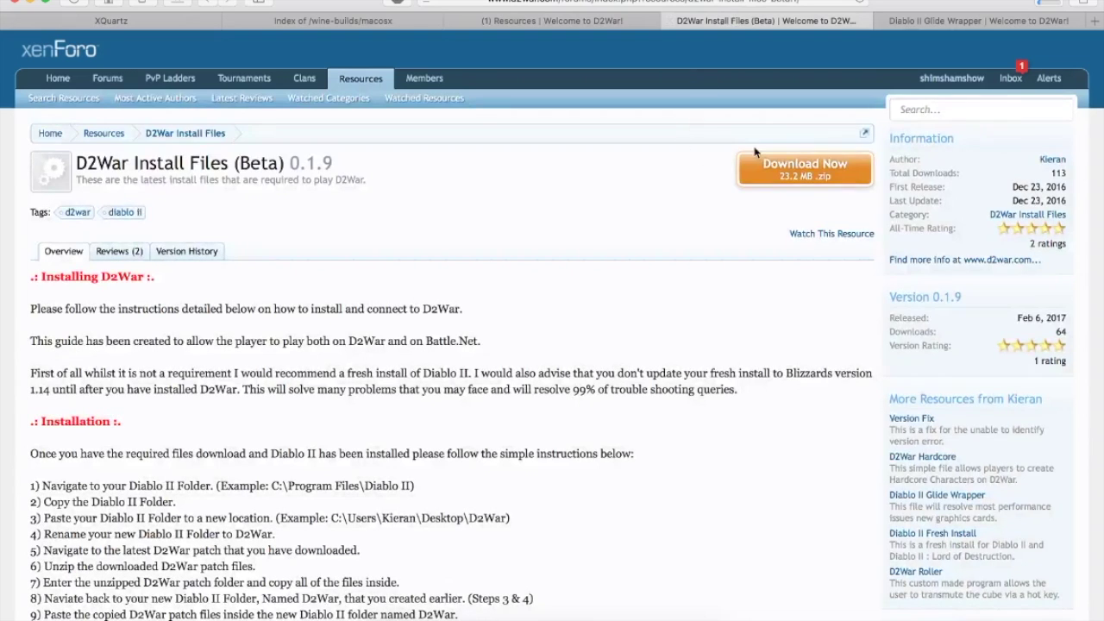
left_click(775, 166)
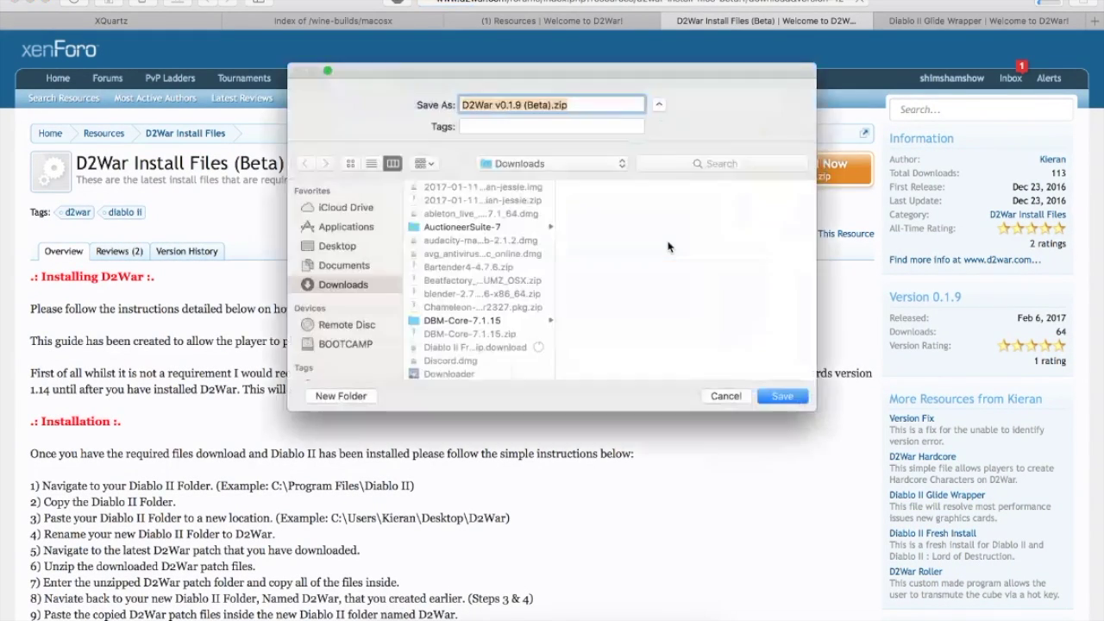
left_click(787, 400)
left_click(949, 21)
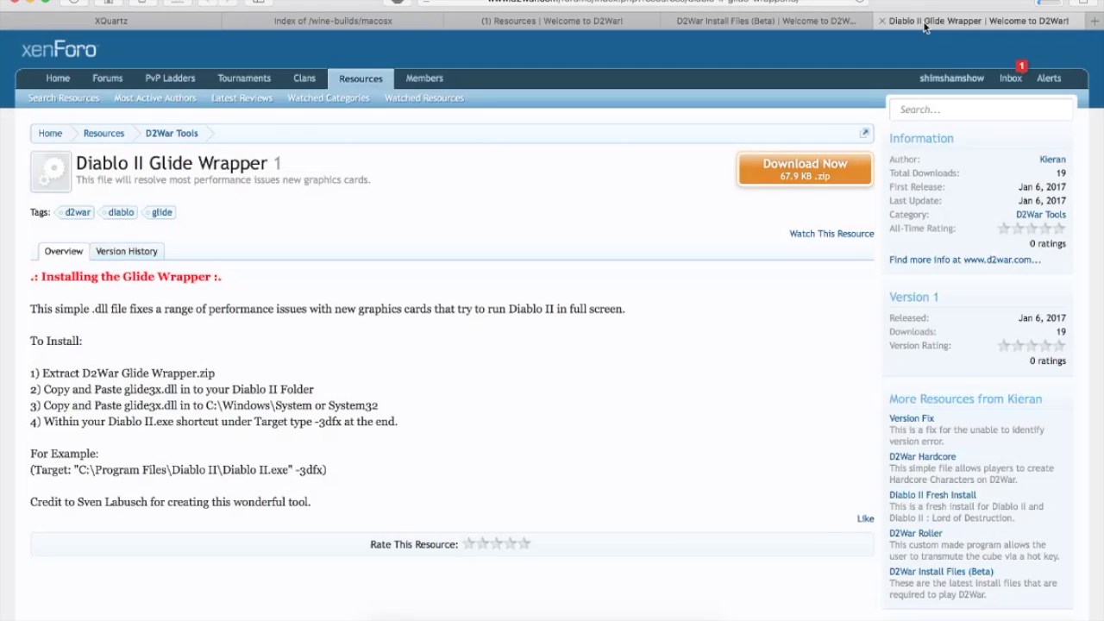
left_click(826, 160)
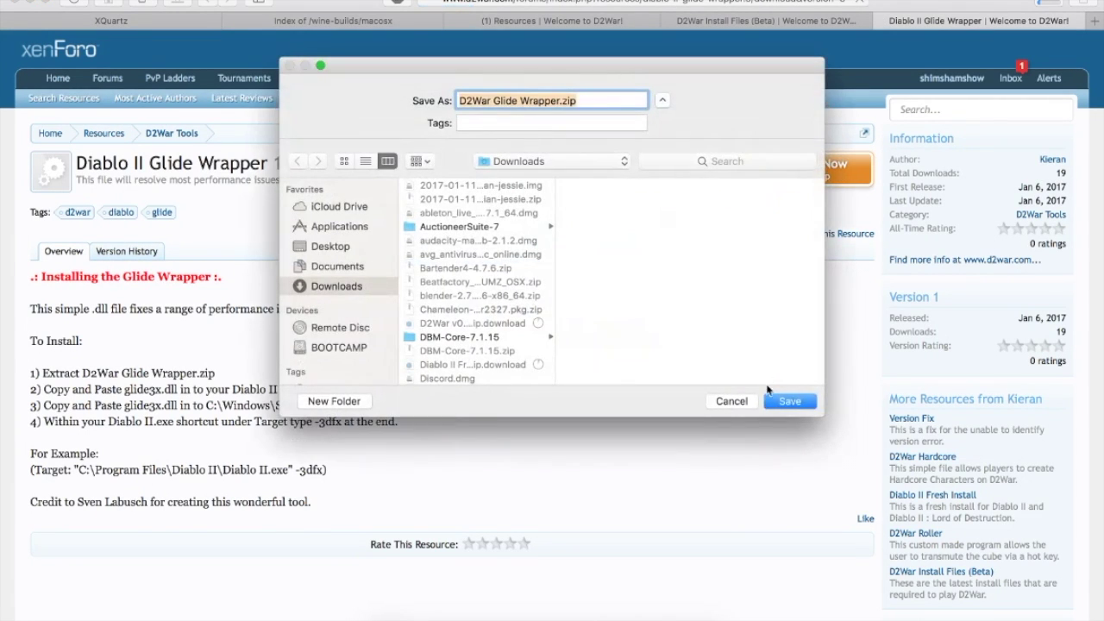
left_click(787, 401)
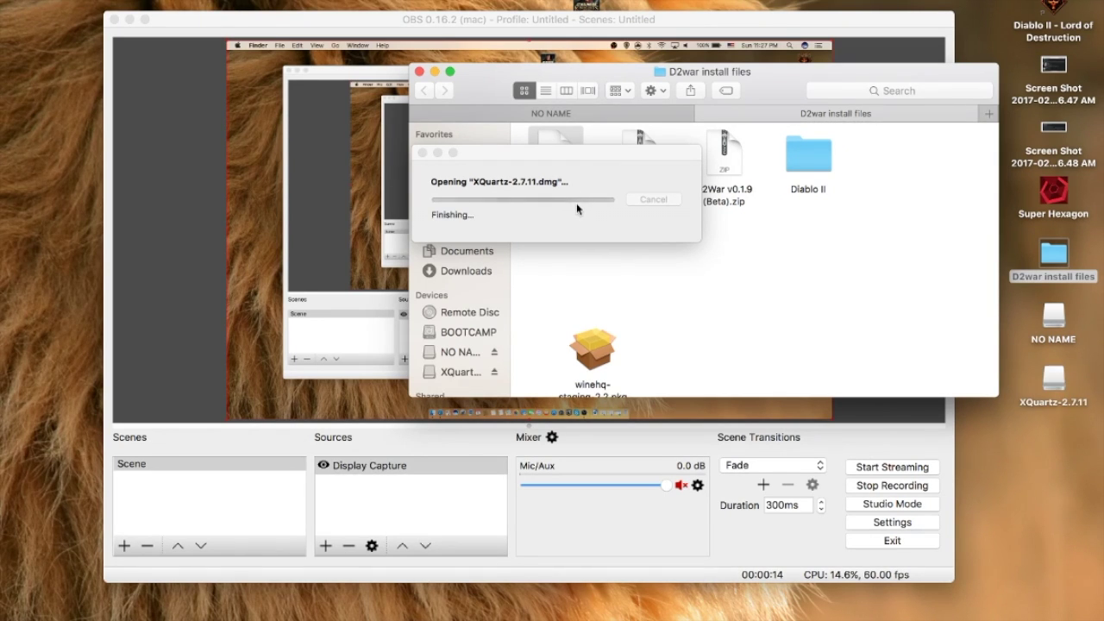
- Launch XQuartz.pkg from the XQuartz-2.7.11 volume and continue past the Introduction
left_click(489, 126)
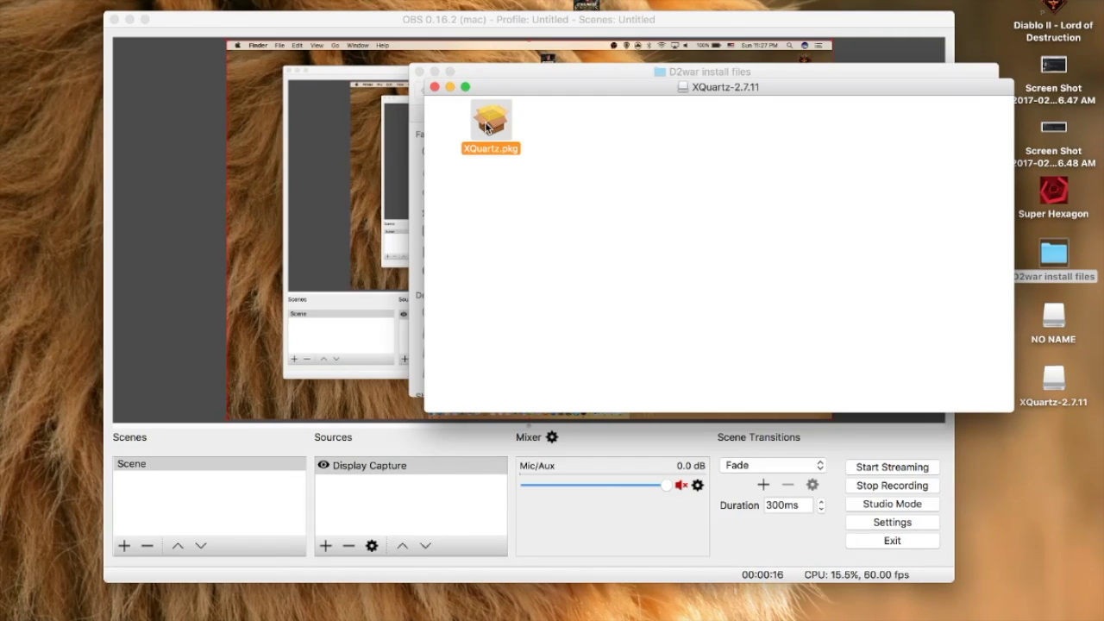
double_click(488, 126)
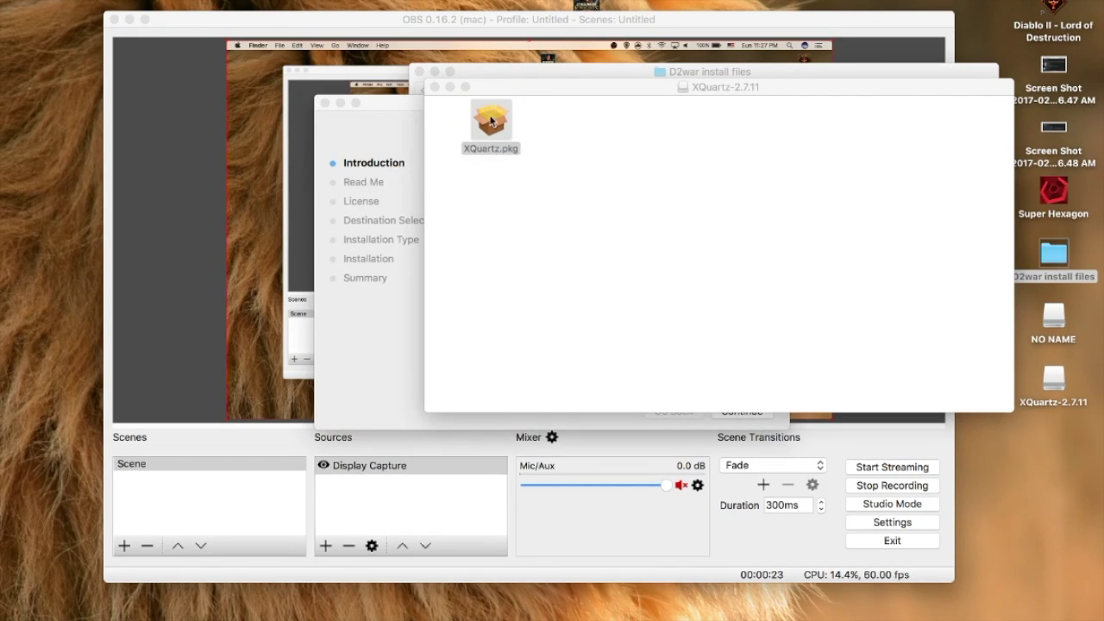
left_click(377, 278)
left_click(738, 410)
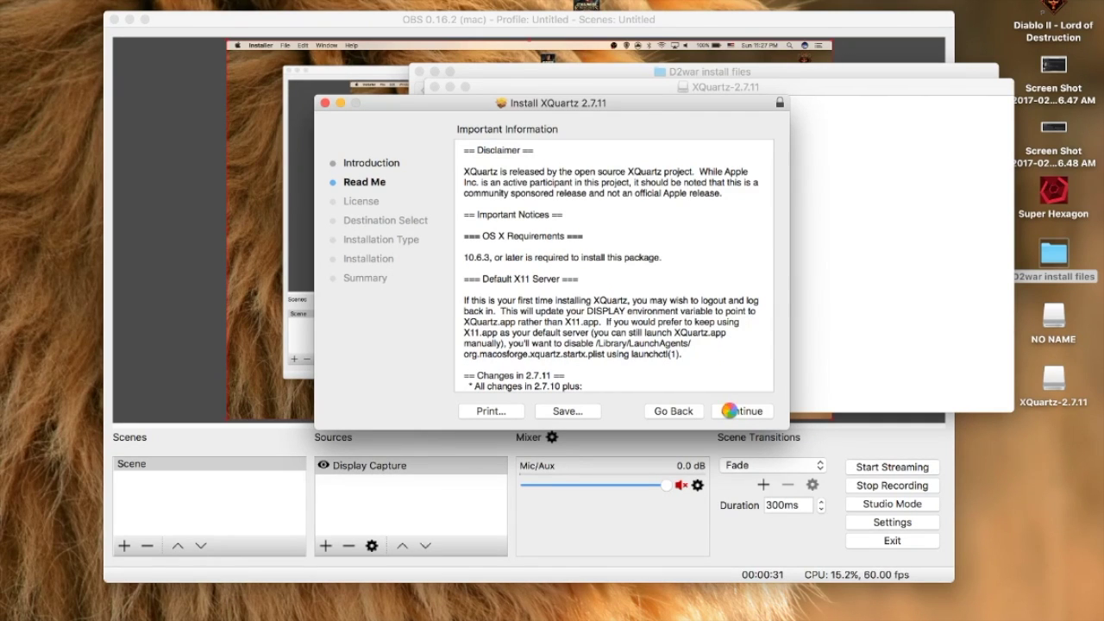
- Agree to the XQuartz licence and authorize the install with the admin password
left_click(731, 412)
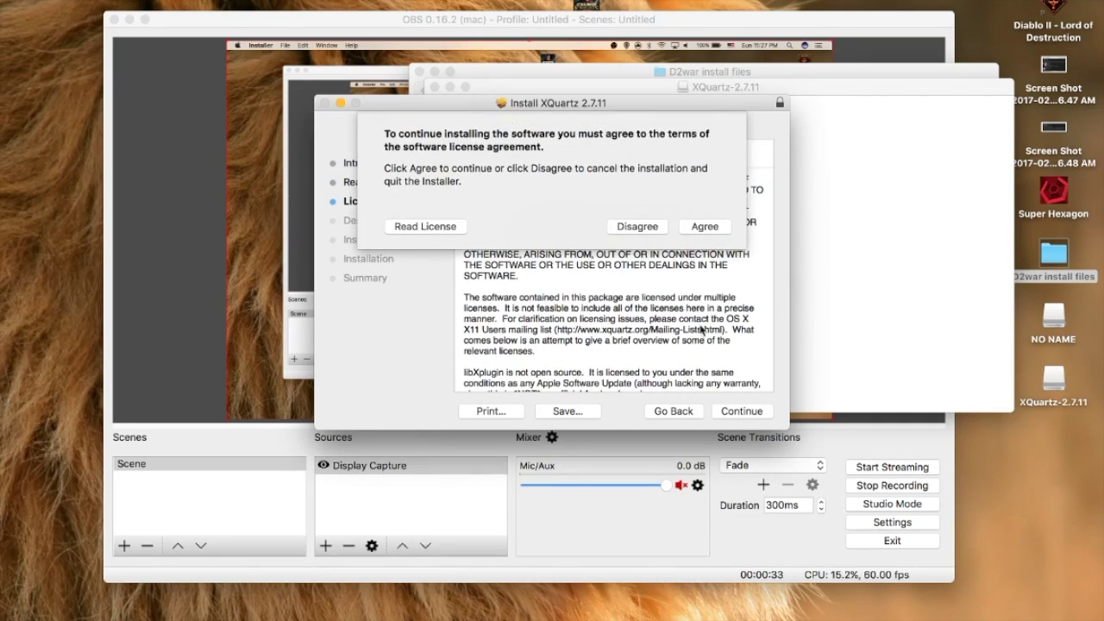
left_click(708, 226)
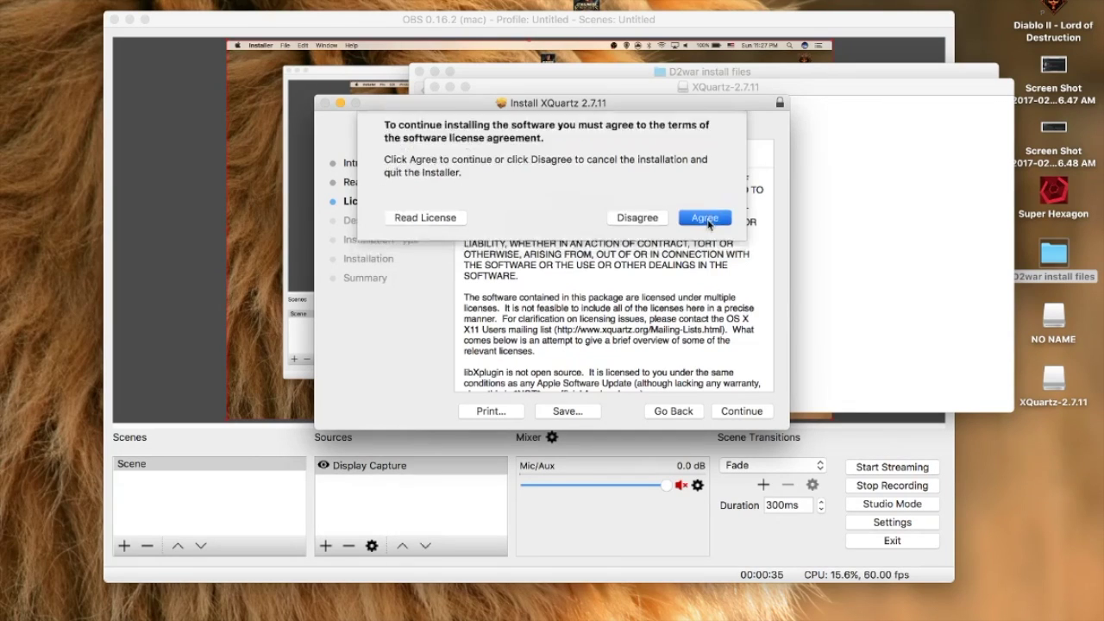
left_click(738, 411)
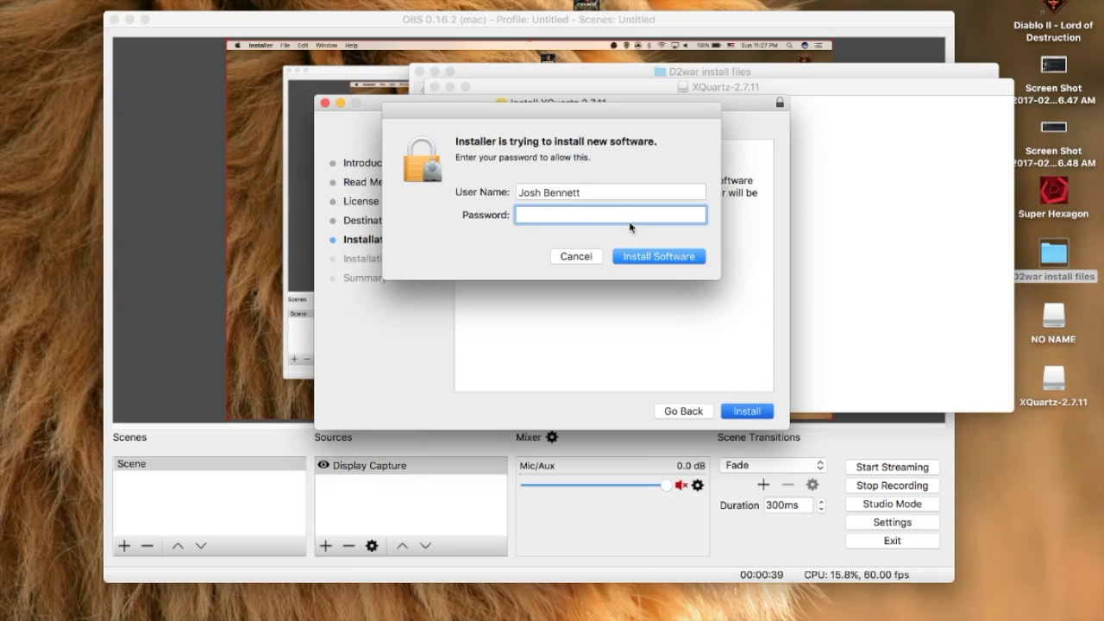
type("*******")
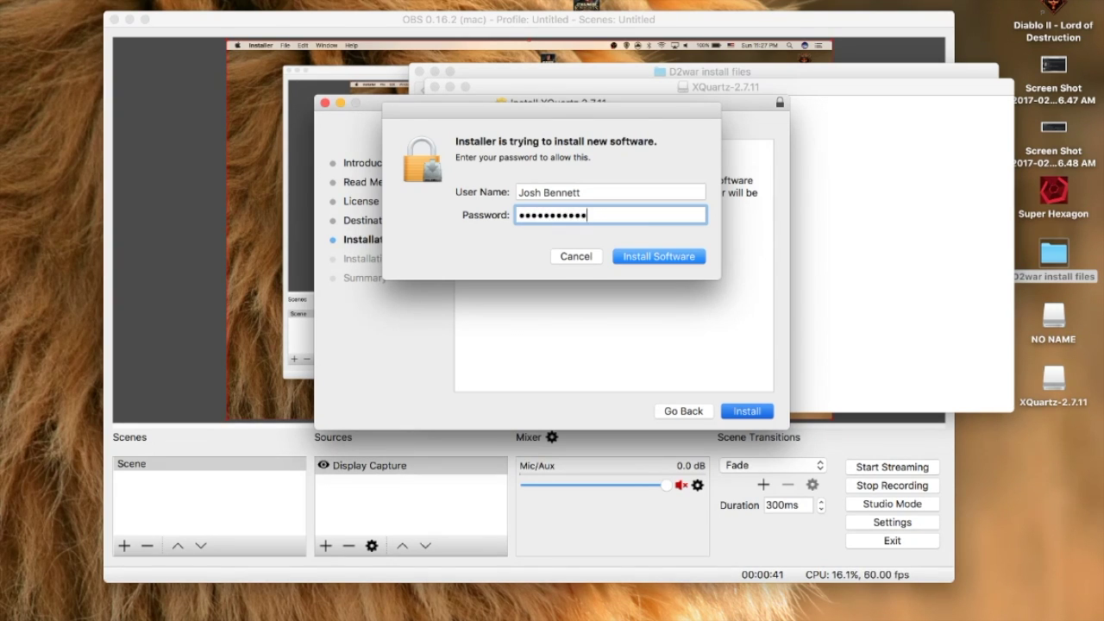
type("***")
key("Return")
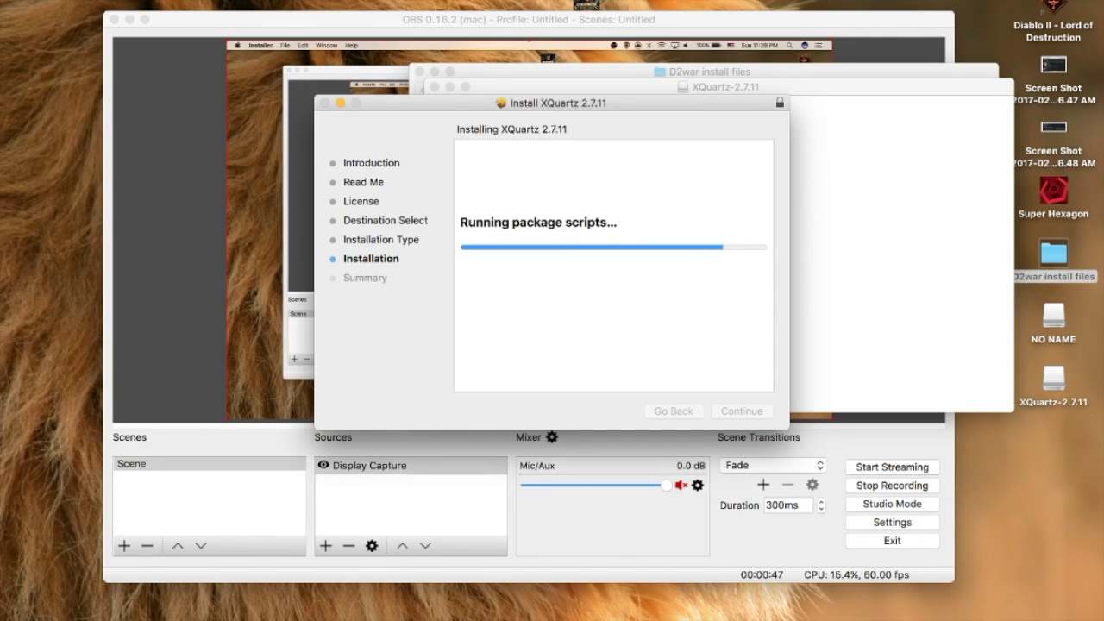
left_click(345, 591)
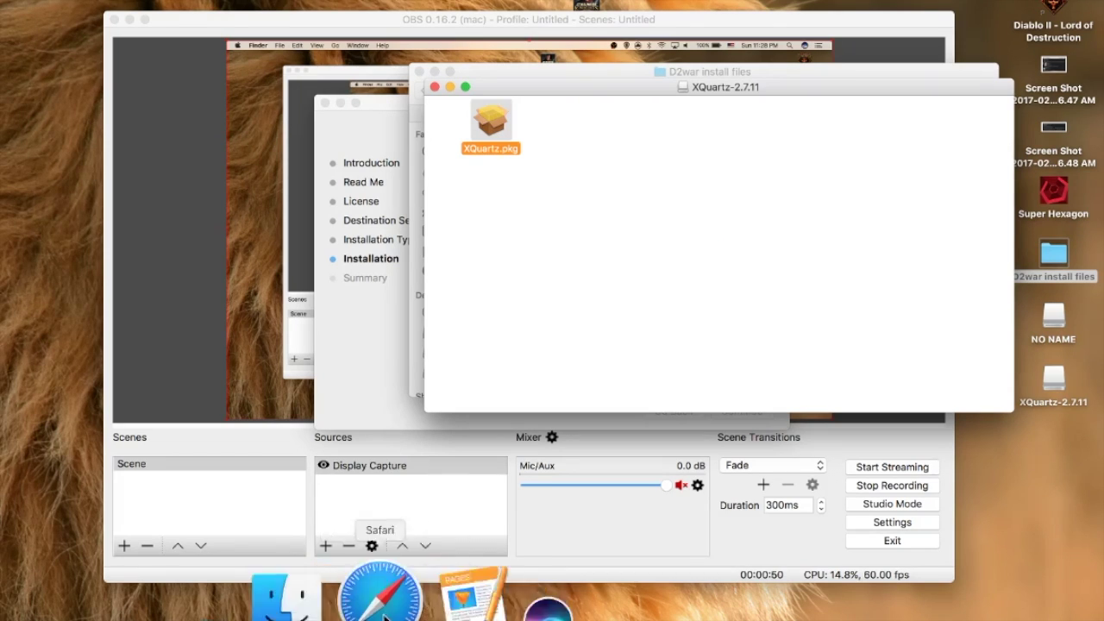
- Dismiss the log-out notice, close the finished XQuartz installer, and begin logging out
left_click(368, 340)
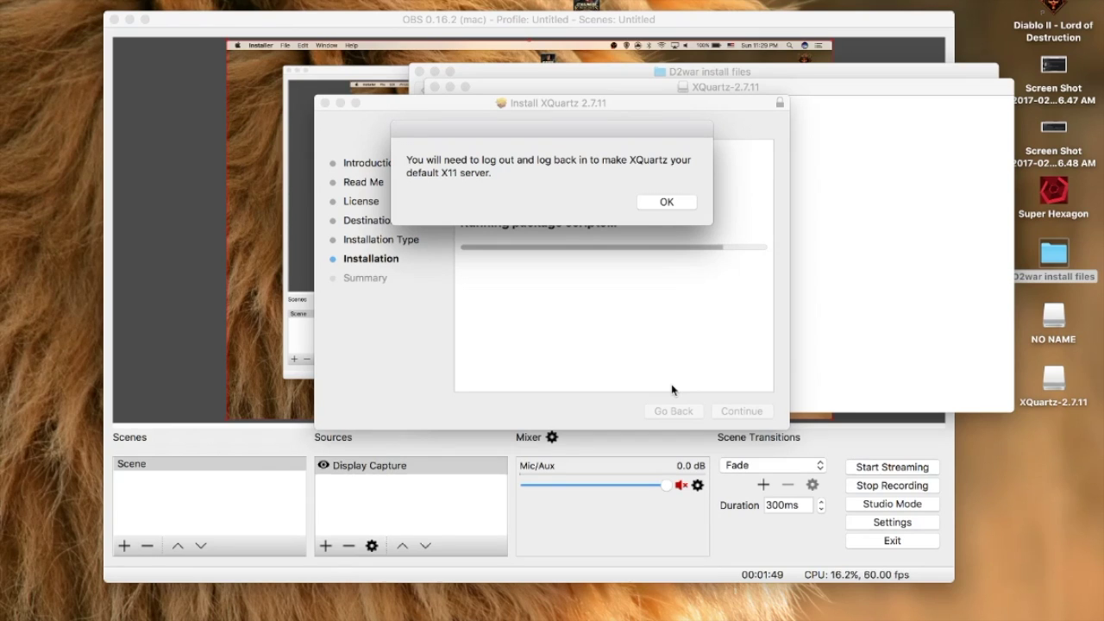
left_click(676, 206)
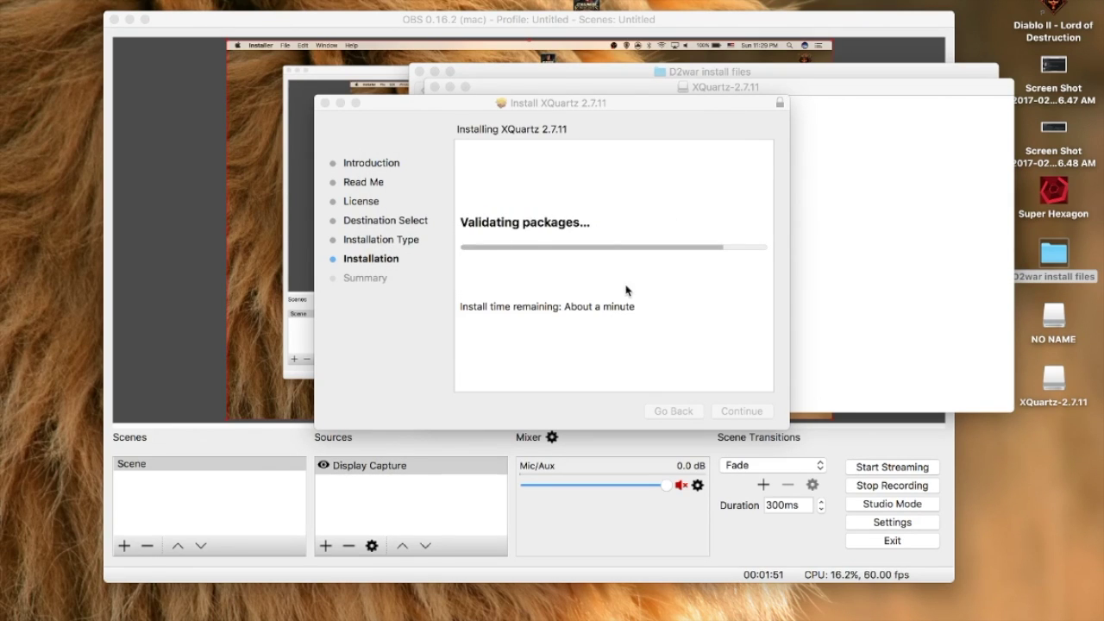
left_click(739, 411)
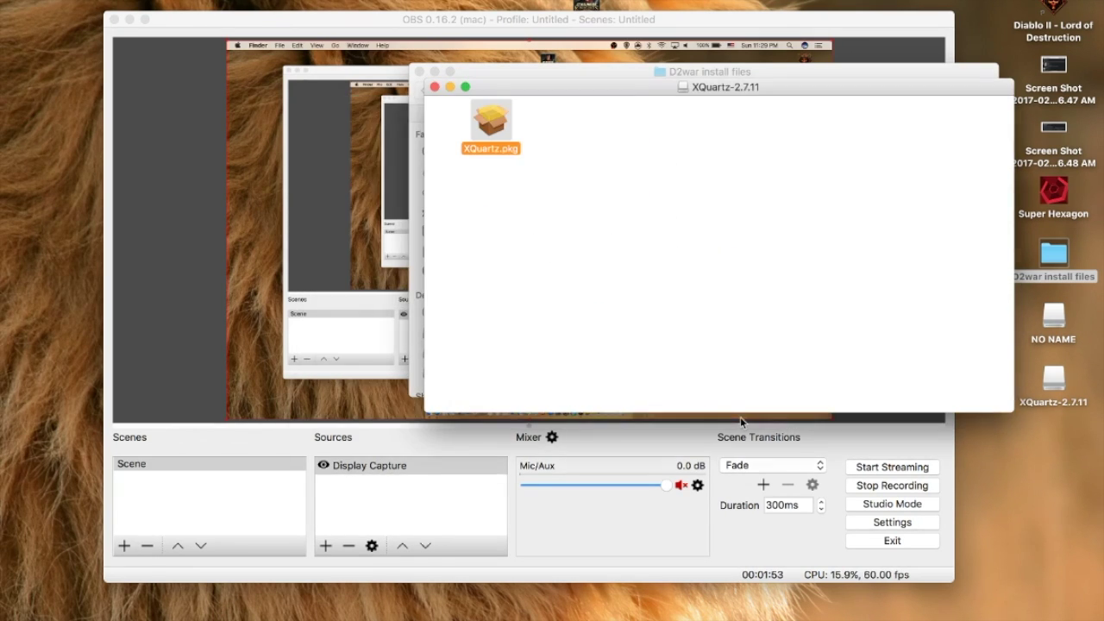
left_click(18, 1)
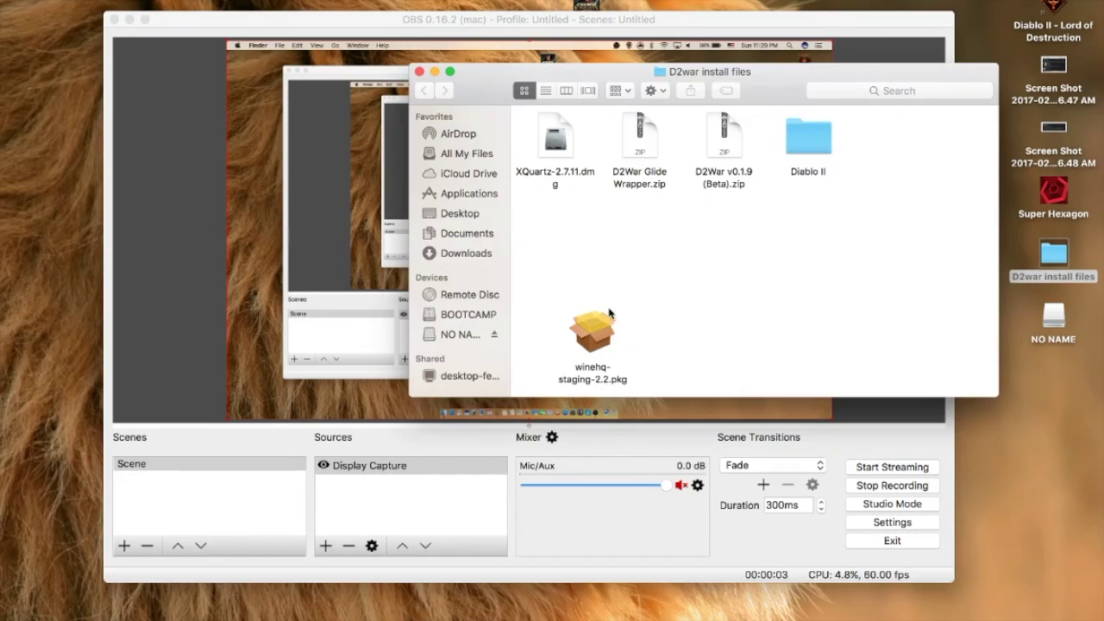
- Install winehq-staging-2.2.pkg with 64 bit support, authorizing with the admin password
left_click(597, 332)
double_click(597, 332)
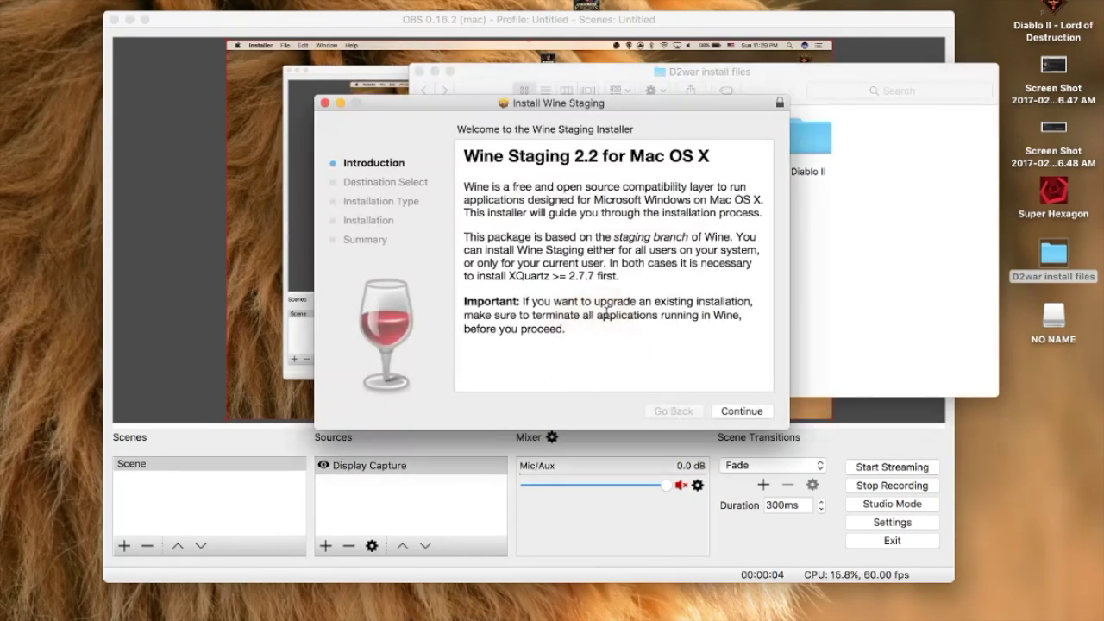
left_click(723, 413)
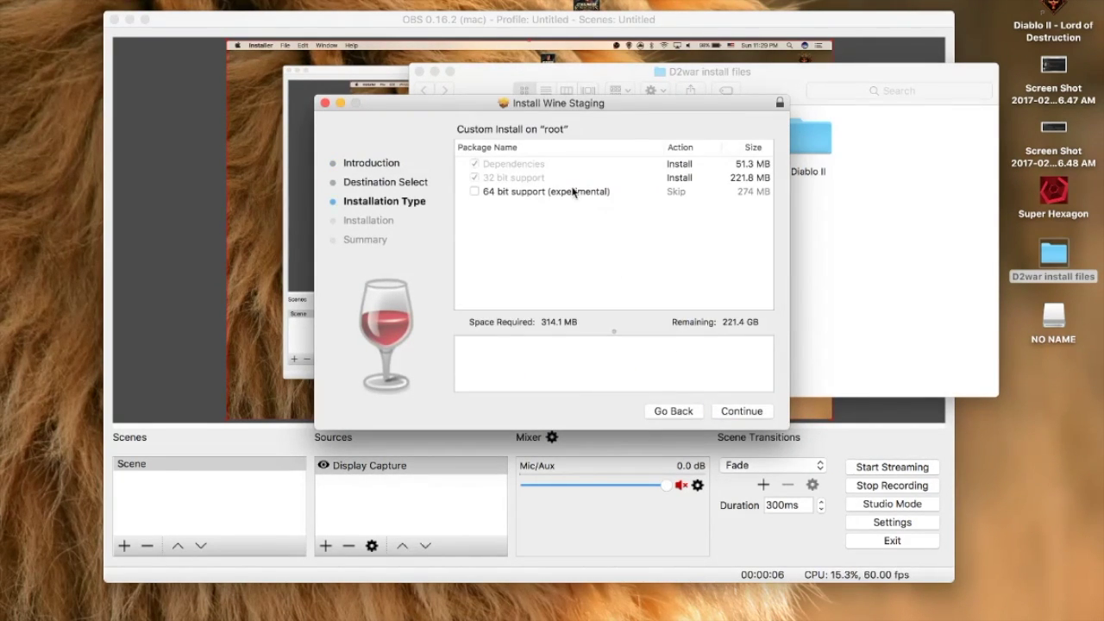
left_click(473, 191)
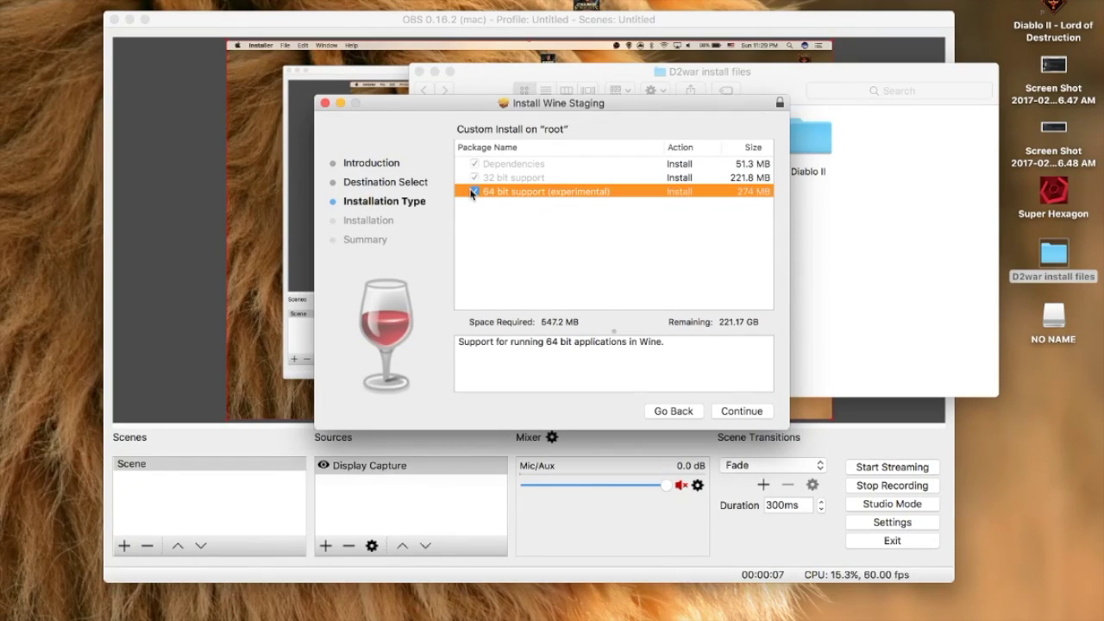
left_click(732, 413)
left_click(734, 410)
type("•••••••••••••")
key("Return")
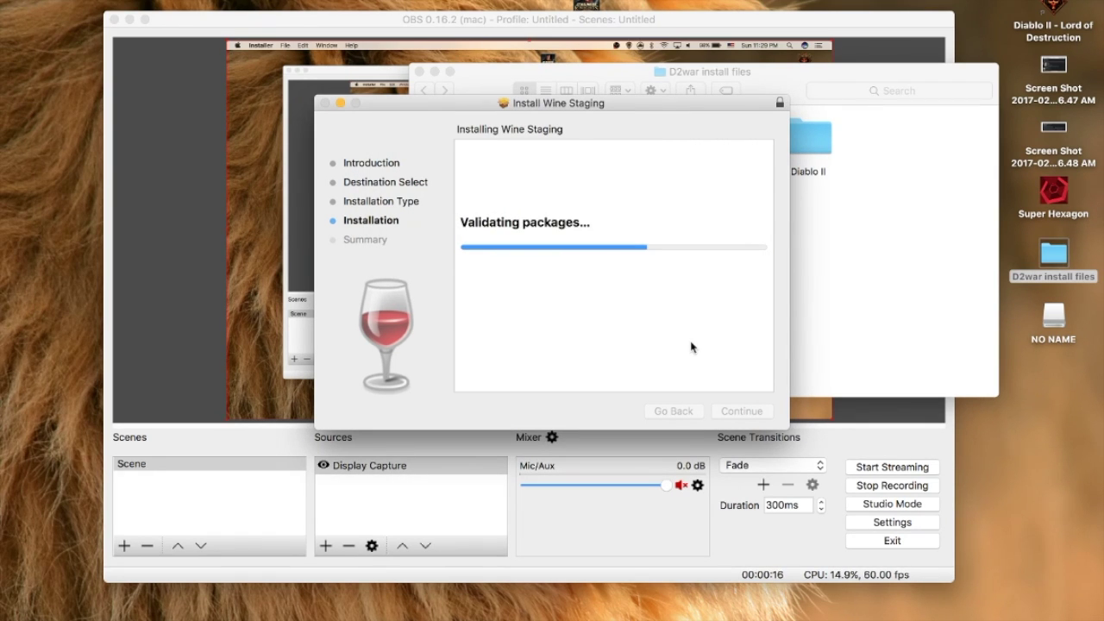
left_click(747, 411)
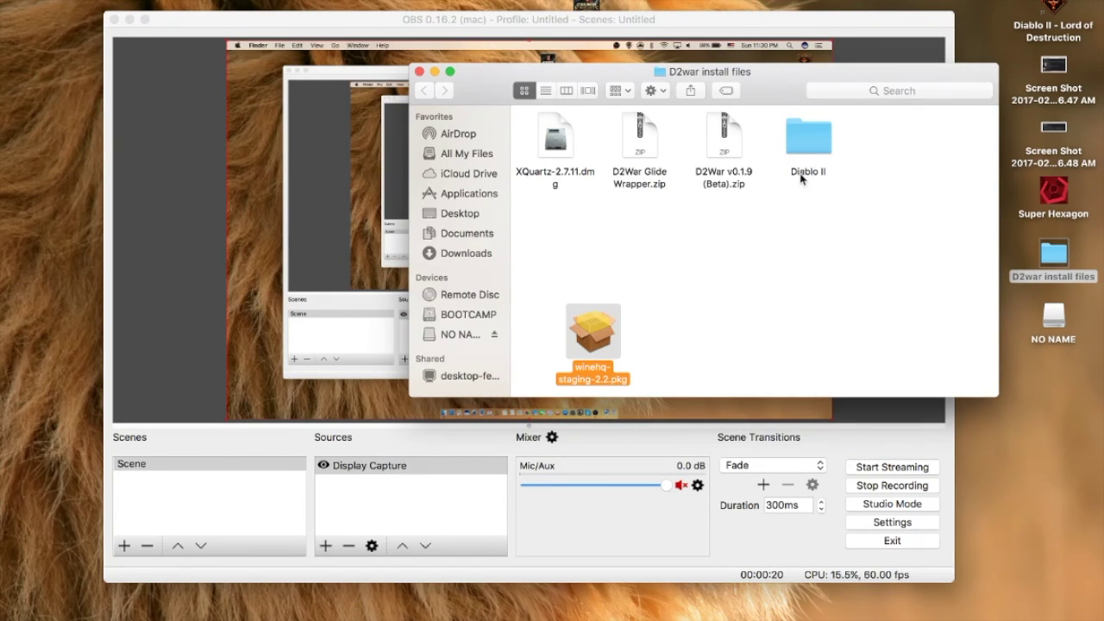
- Run Diablo II > D2-1.12A-enGB > Installer.exe with Wine Staging (default)
double_click(804, 139)
double_click(559, 128)
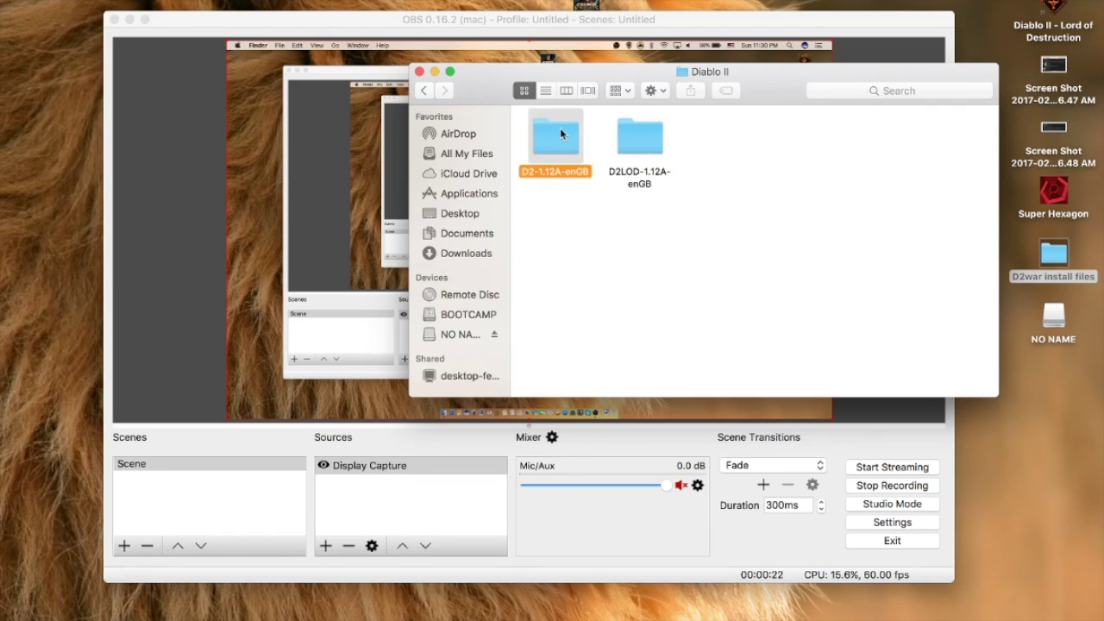
right_click(562, 221)
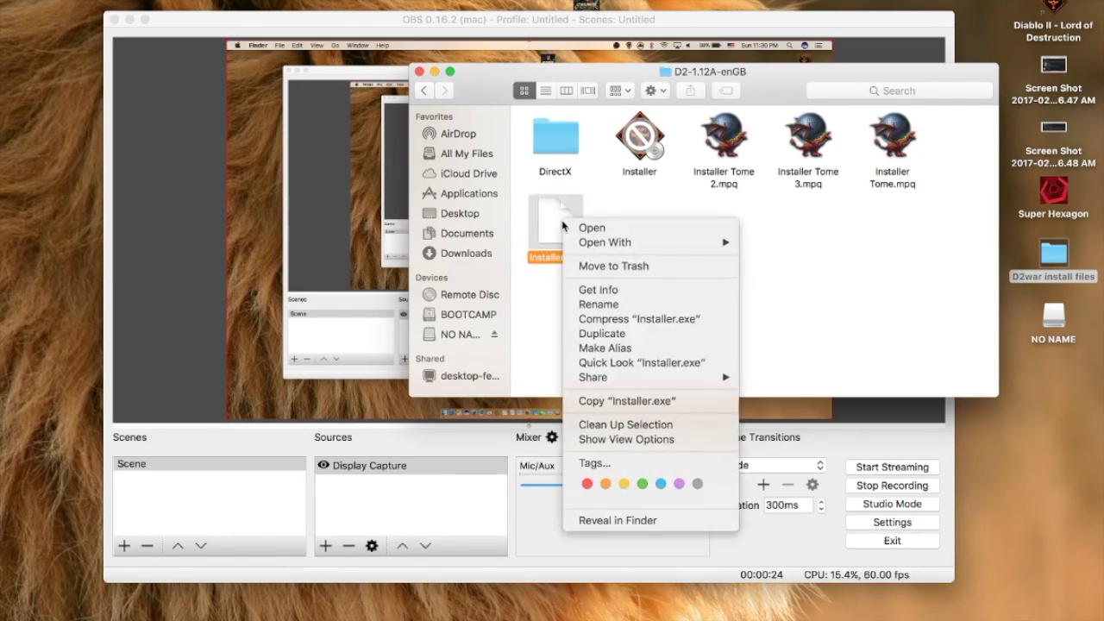
mouse_move(592, 245)
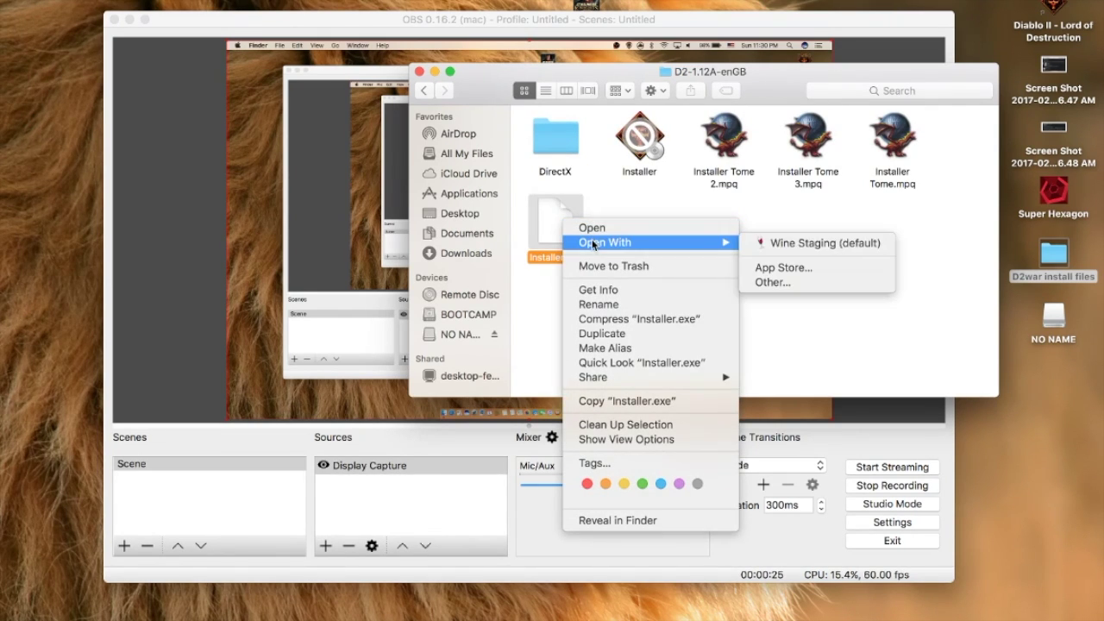
left_click(781, 245)
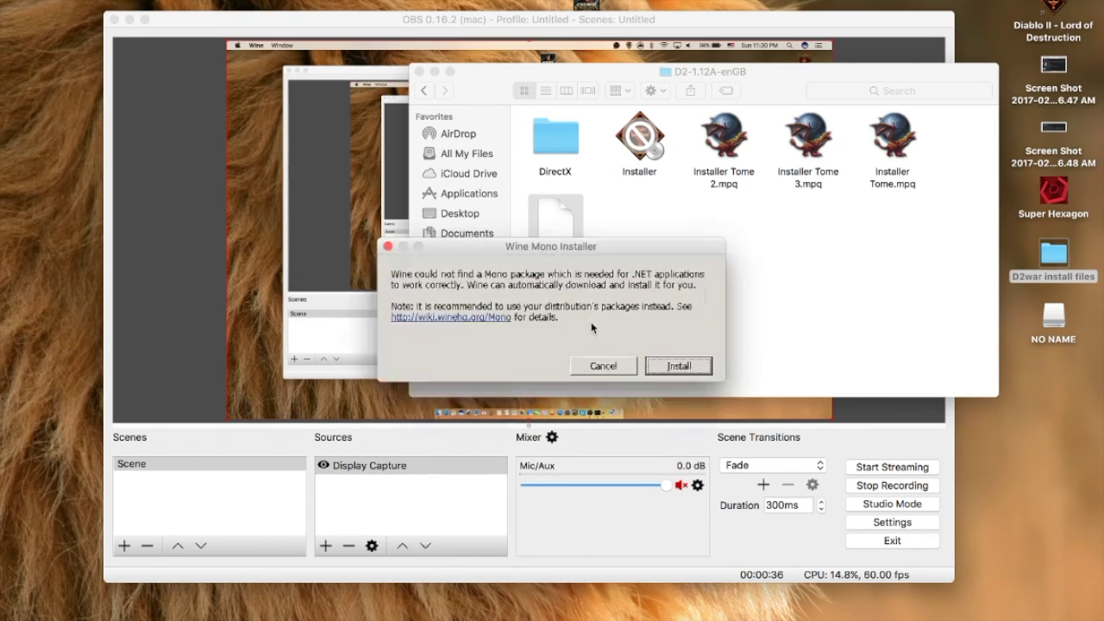
- Accept the Wine Mono Installer prompt and let Mono download
left_click(660, 368)
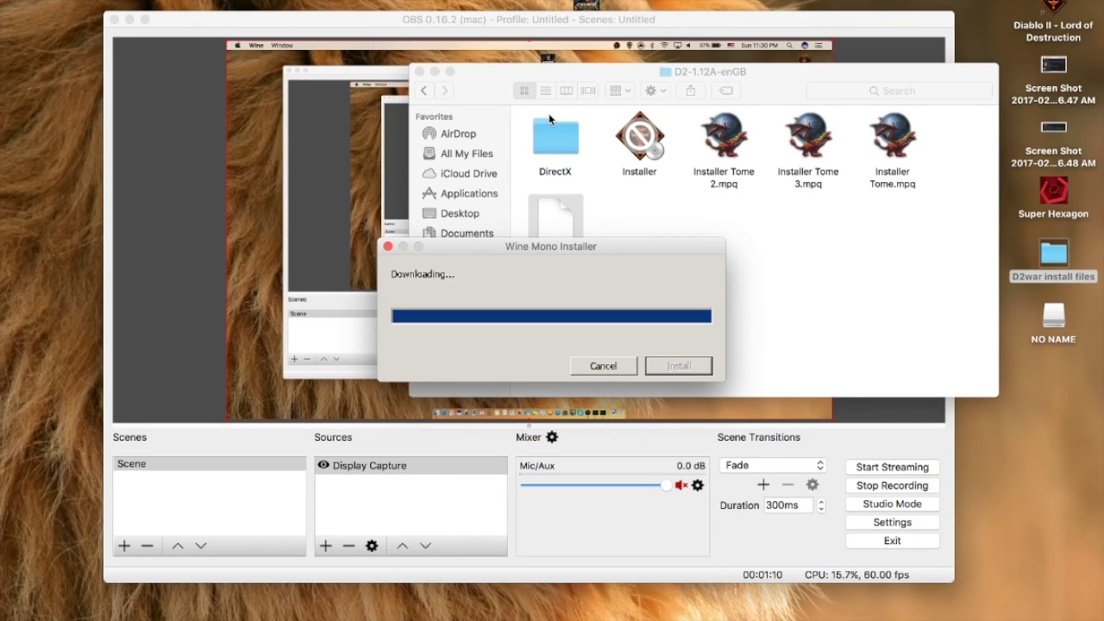
mouse_move(544, 604)
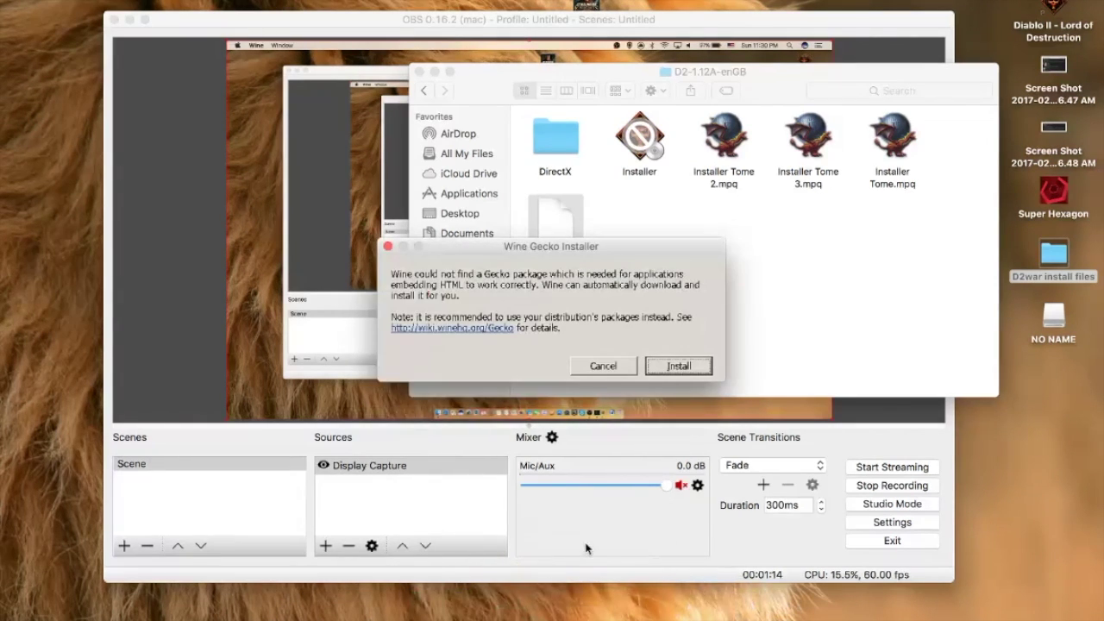
- Accept the Wine Gecko Installer prompt both times it appears
left_click(666, 367)
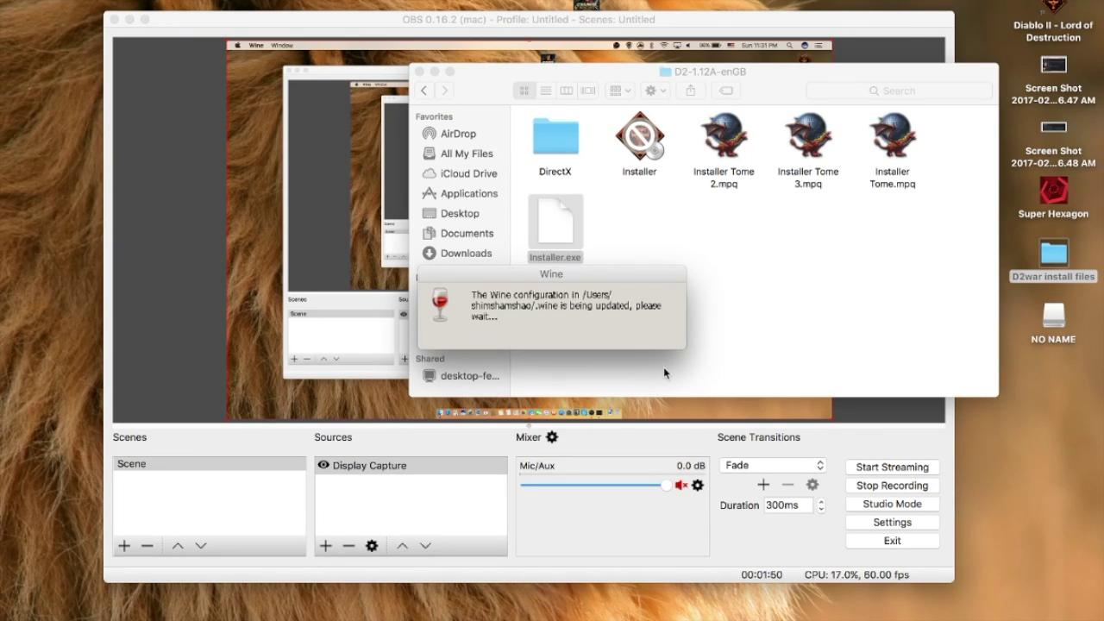
left_click(670, 364)
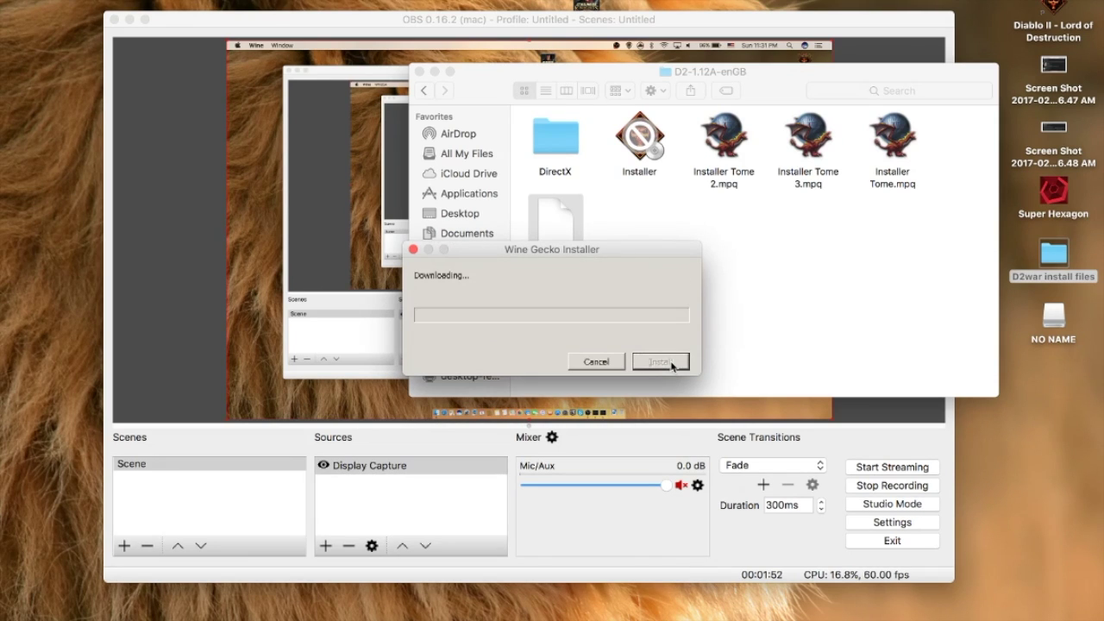
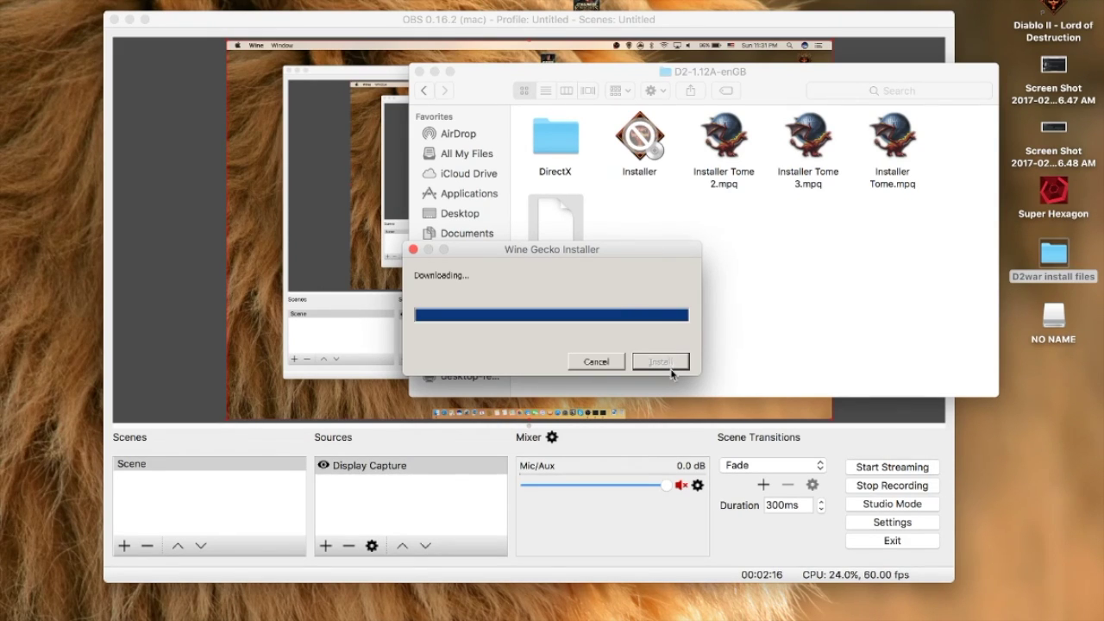
- Return to the Diablo II folder showing the D2 and D2LOD 1.12A-enGB installer folders
left_click(424, 90)
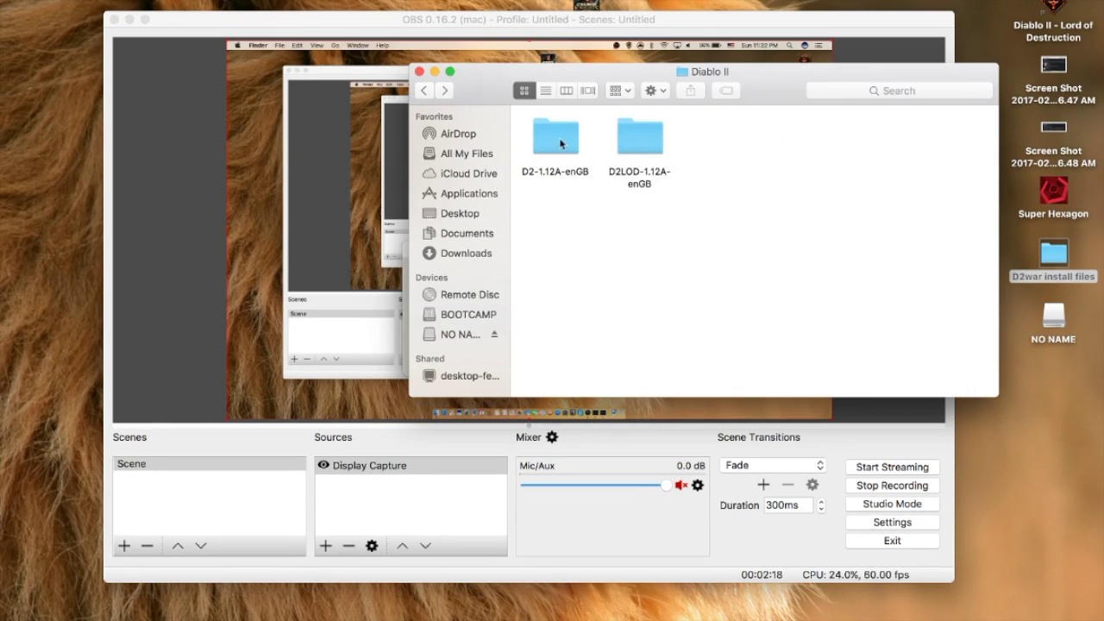
- Start the Diablo II install from the D2LOD-1.12A-enGB folder and accept the license agreement
double_click(640, 144)
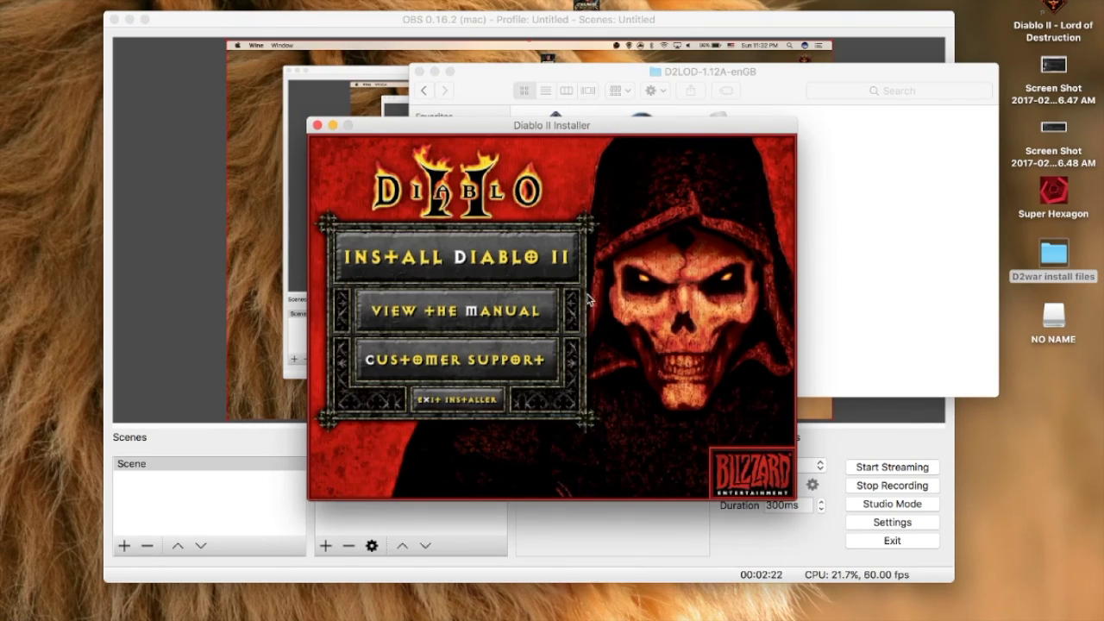
left_click(539, 274)
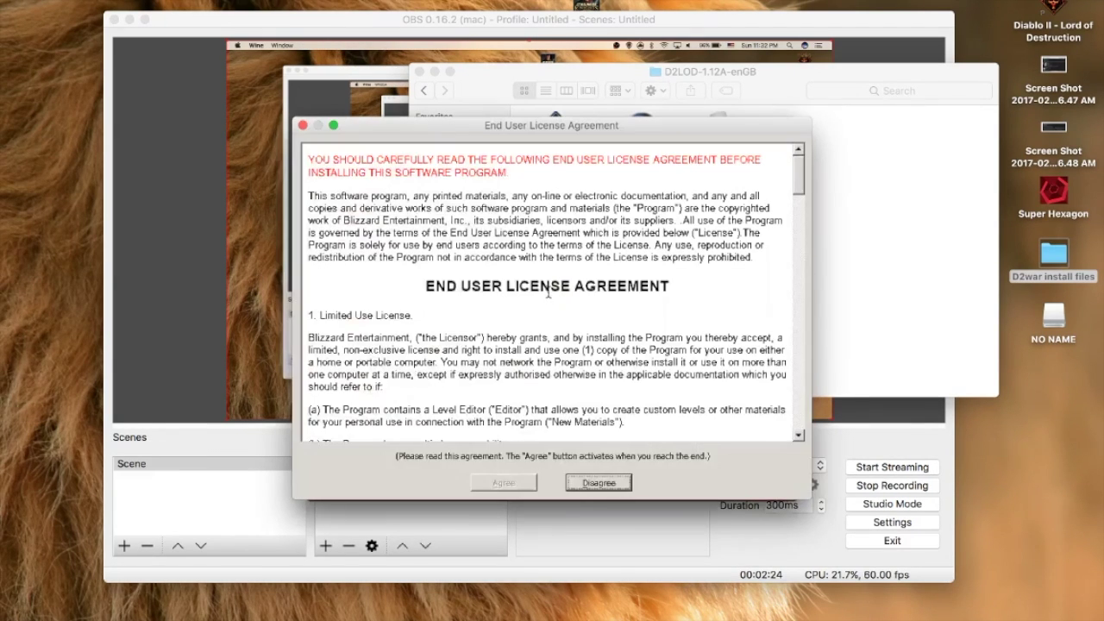
scroll(791, 203, "down", 20)
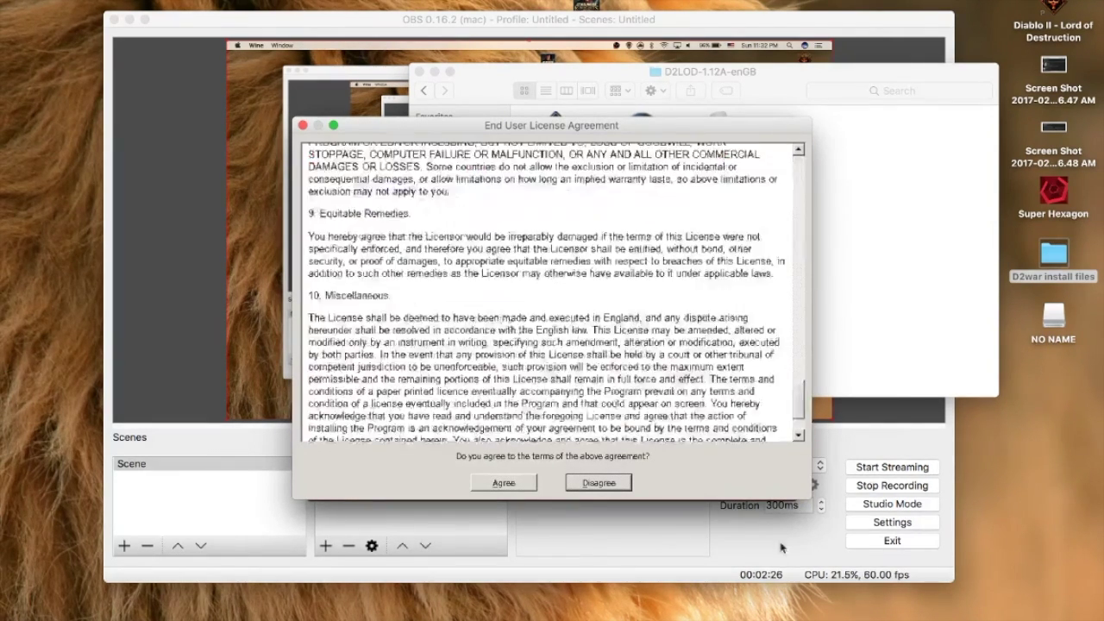
left_click(505, 484)
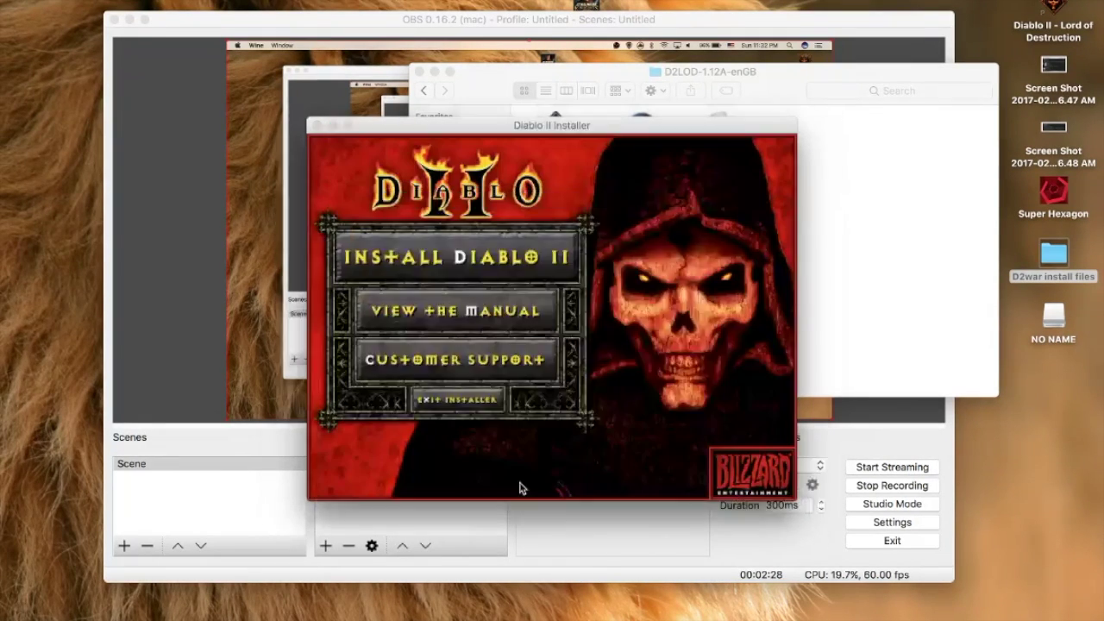
- Enter the owner name and the Diablo II CD-key, then confirm
type("shimshamshao2")
left_click(593, 276)
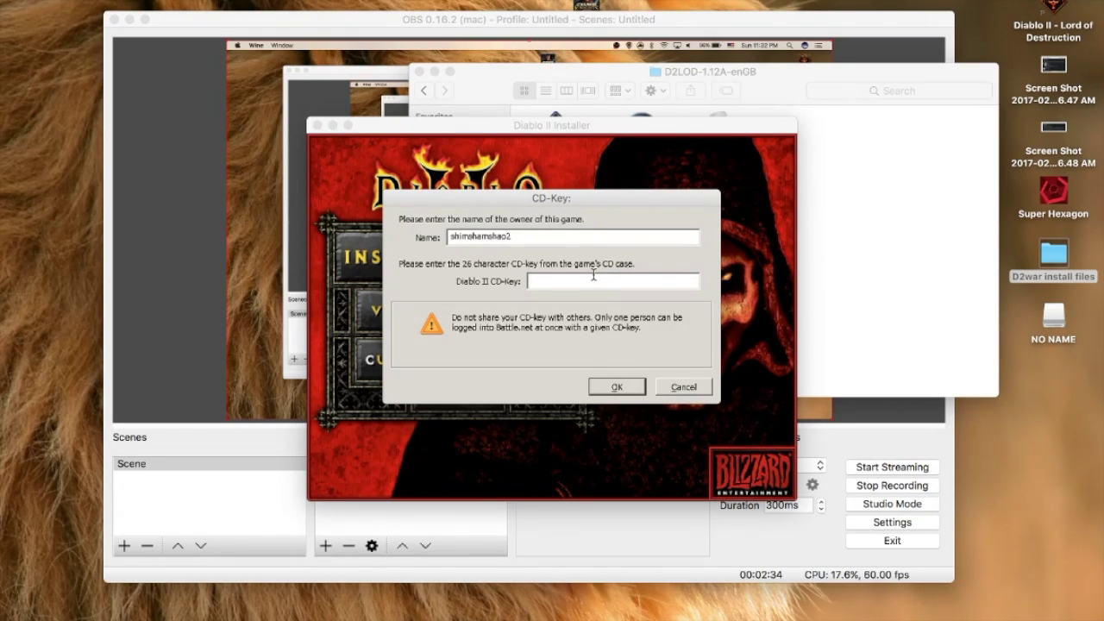
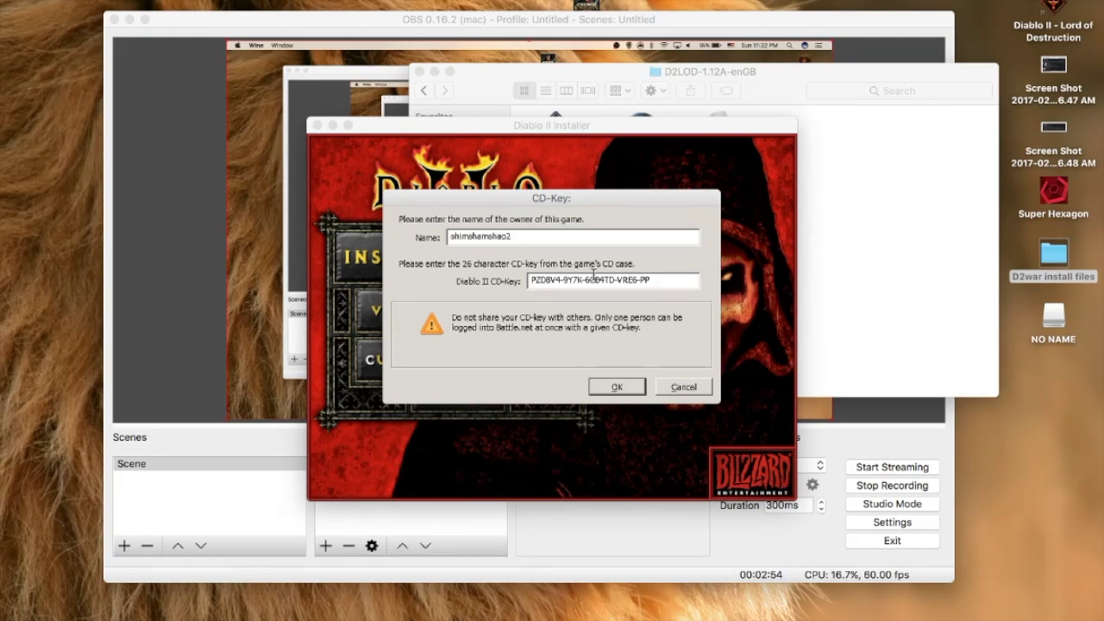
key("Return")
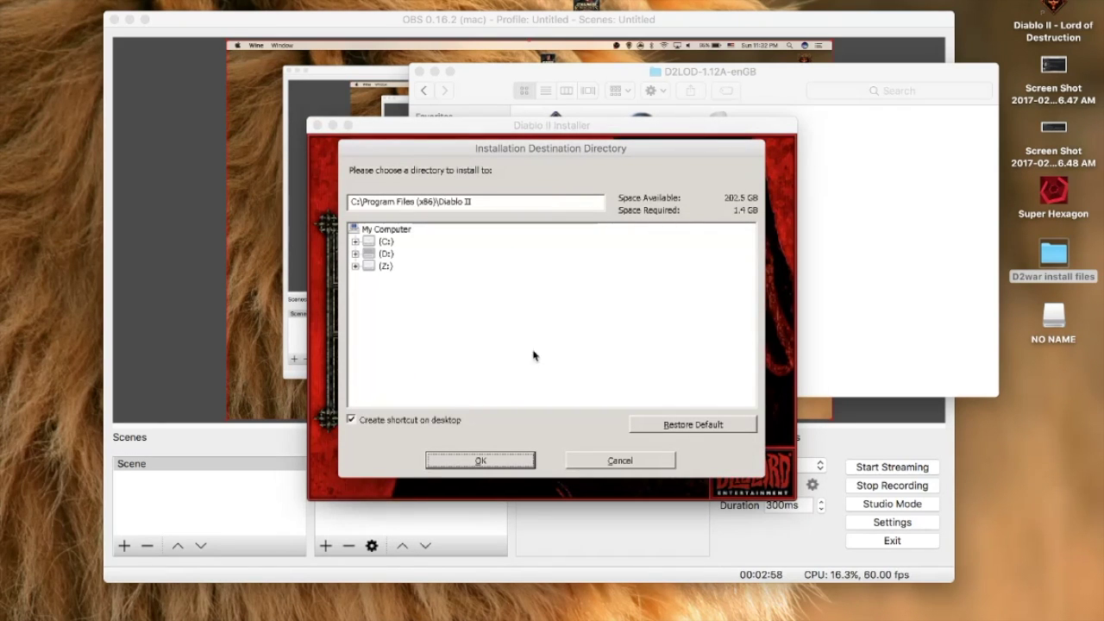
- Install to the default directory, then exit the installer
left_click(498, 458)
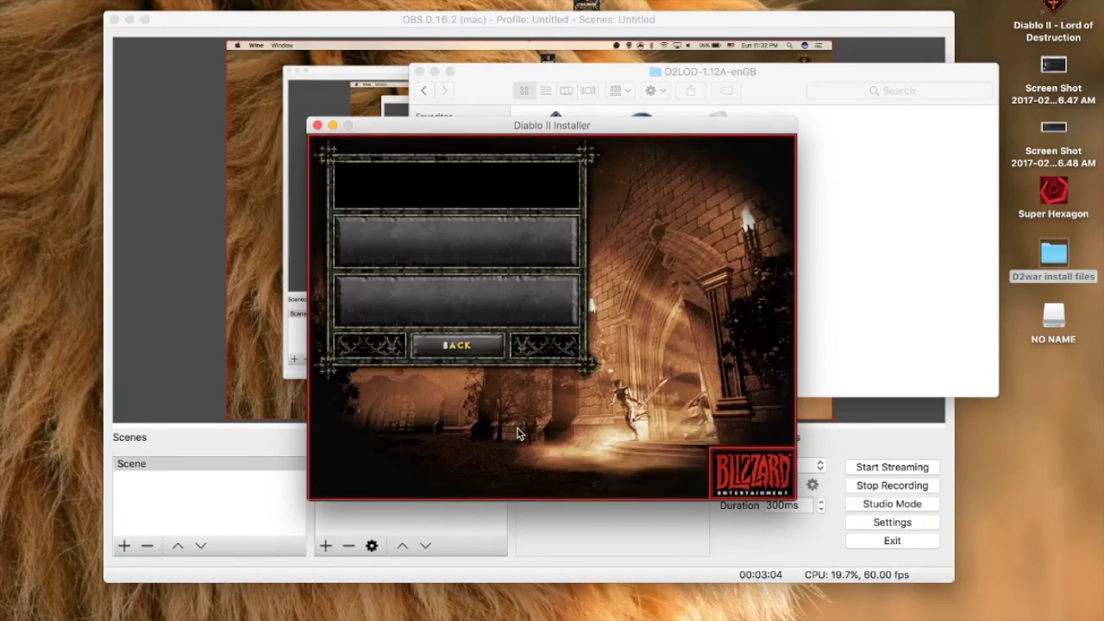
left_click(476, 348)
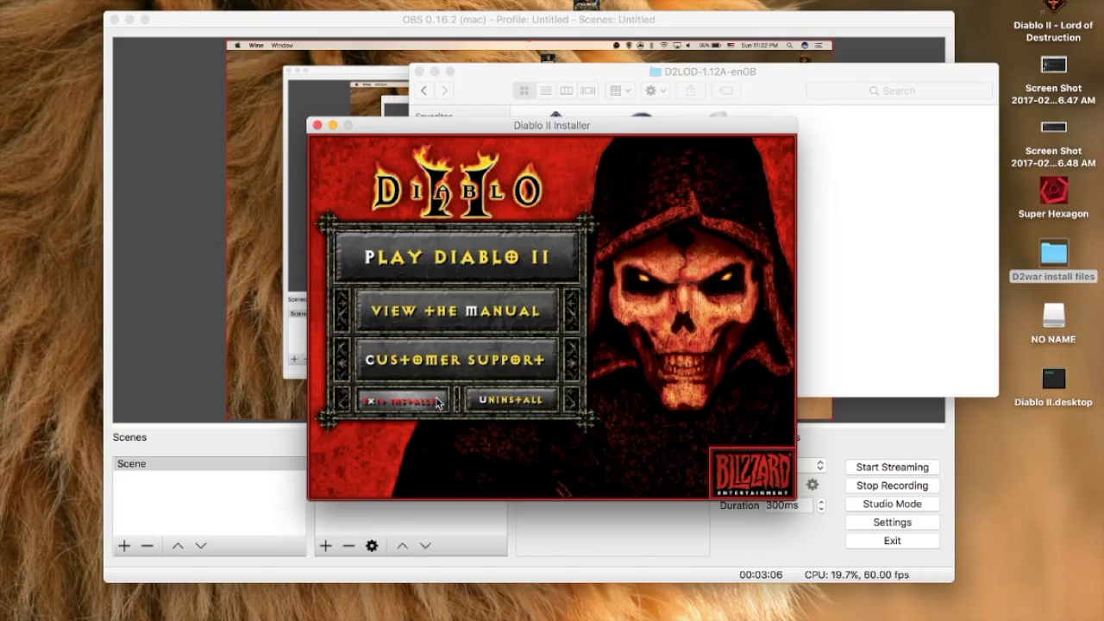
left_click(405, 399)
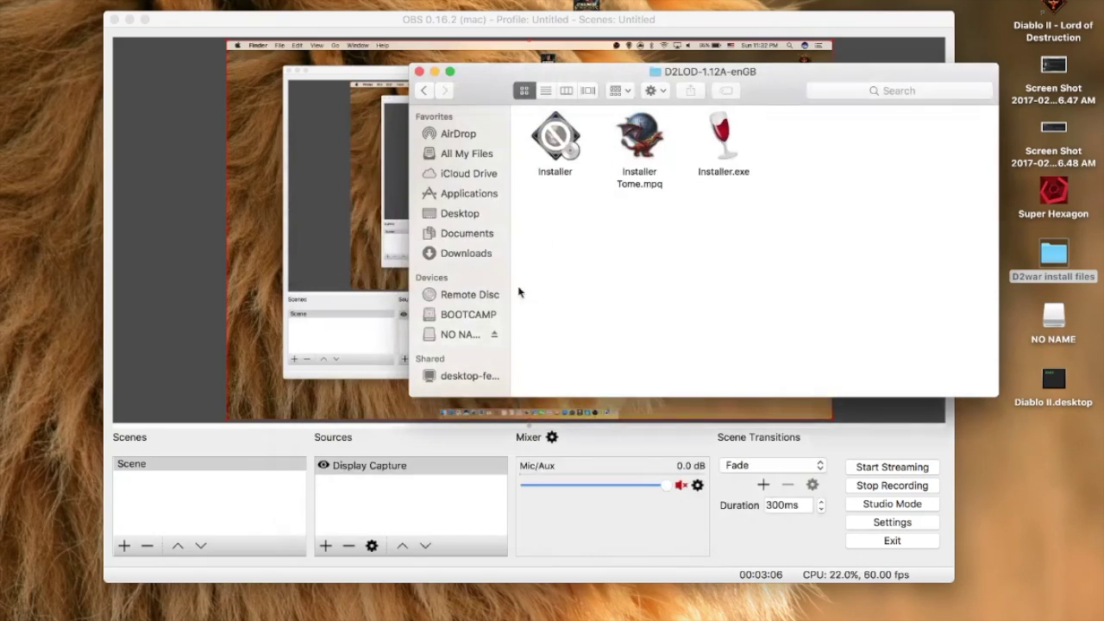
- Run Installer.exe with Wine Staging, start the expansion install, and accept the license agreement
right_click(713, 142)
mouse_move(777, 158)
left_click(923, 161)
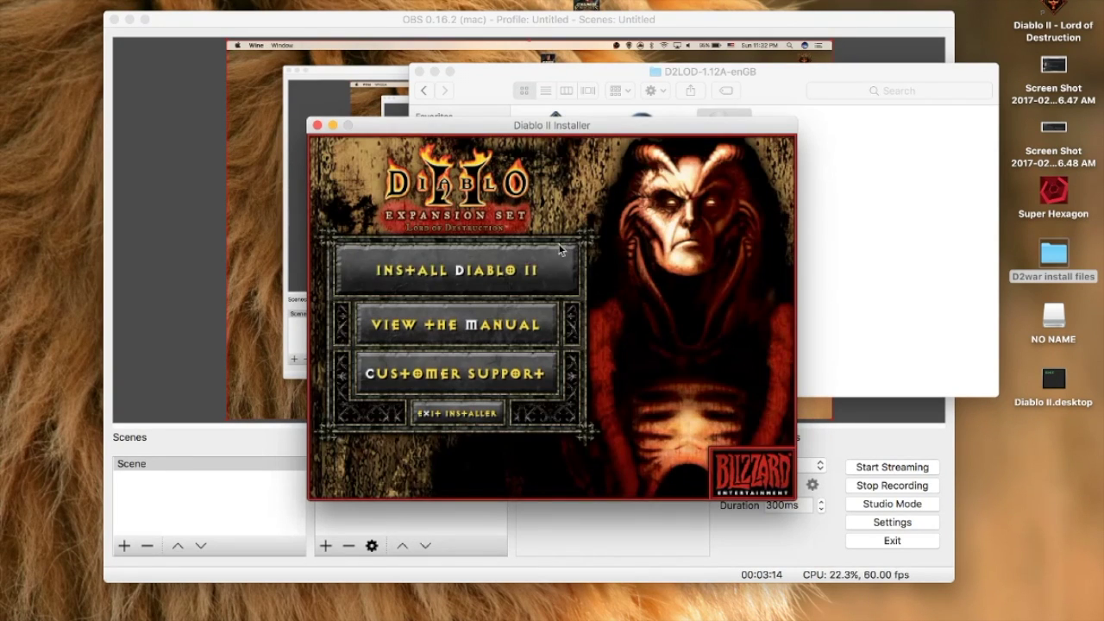
left_click(535, 271)
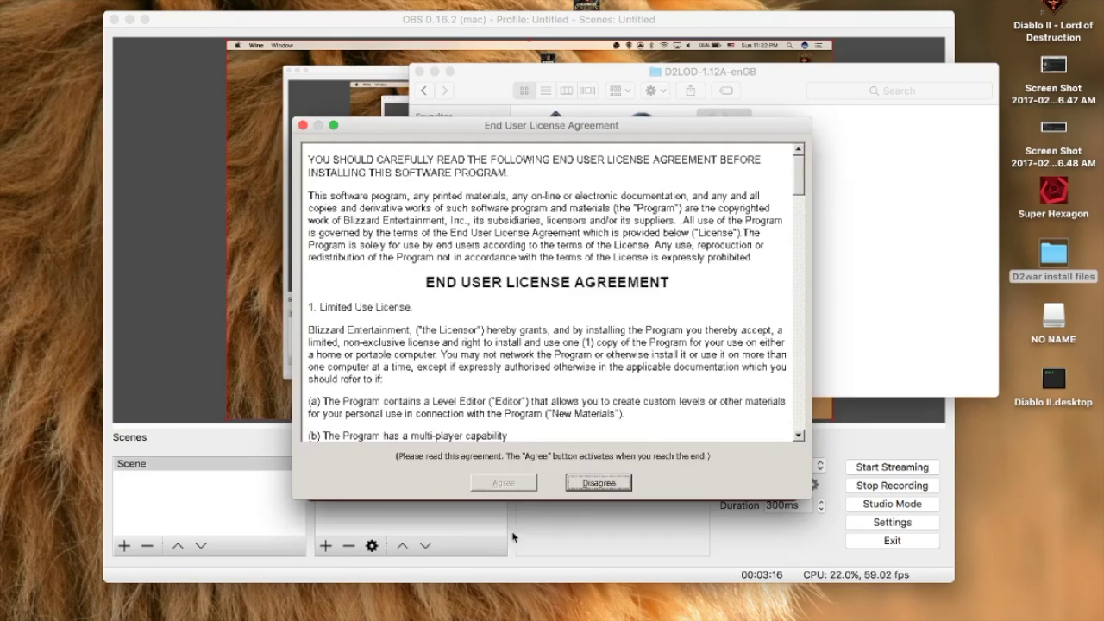
left_click_drag(798, 181, 793, 486)
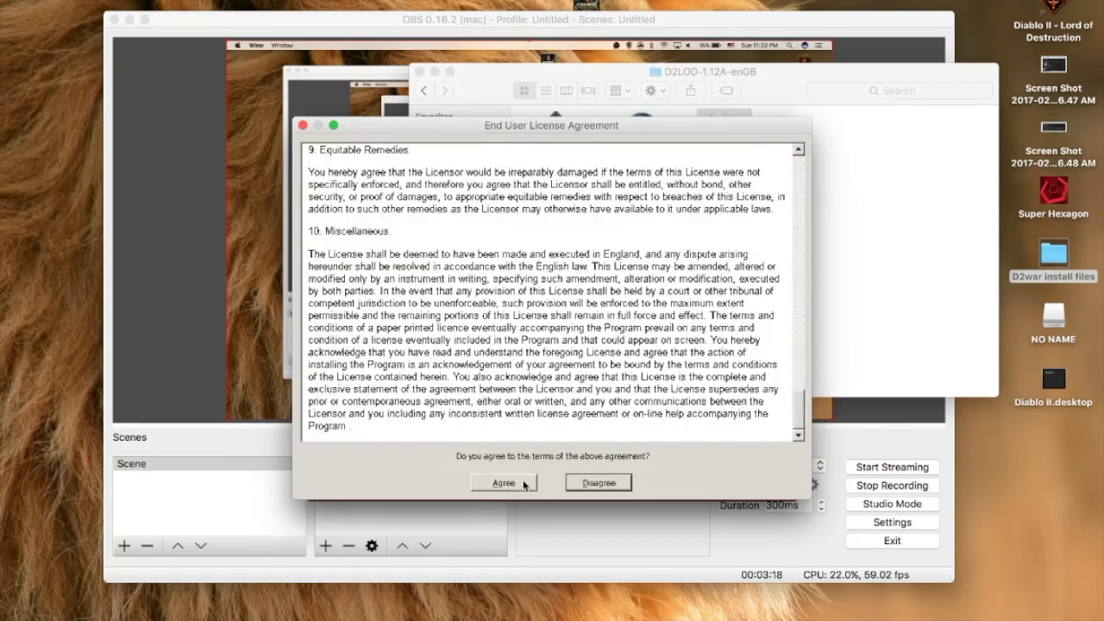
left_click(507, 483)
- Enter the owner name and the expansion CD-key, install, then exit the installer
type("shimahamshao2")
key("Tab")
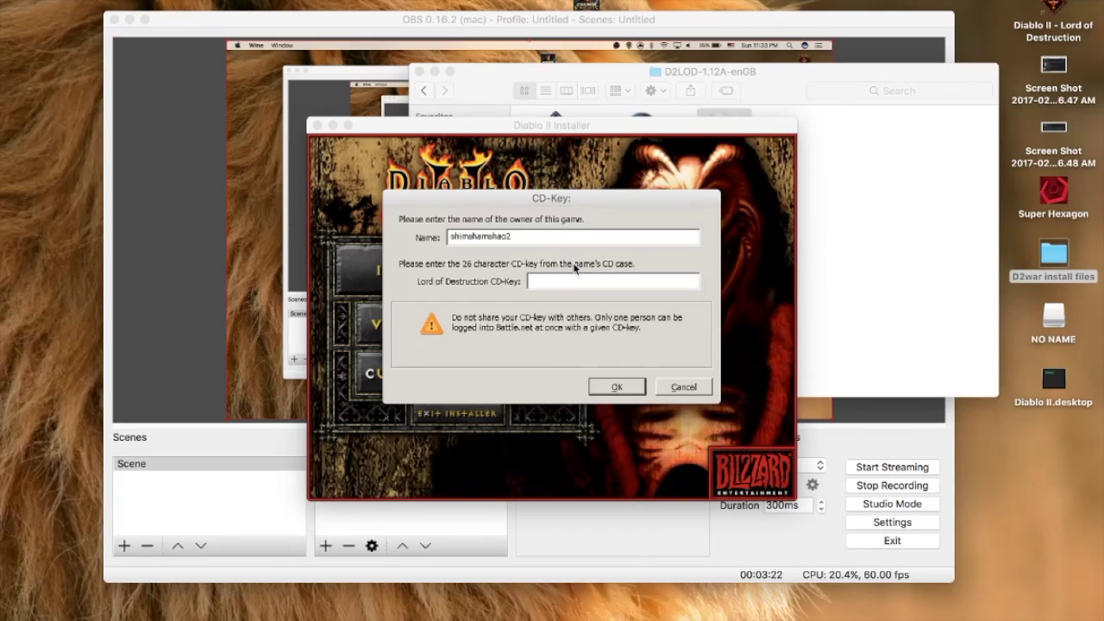
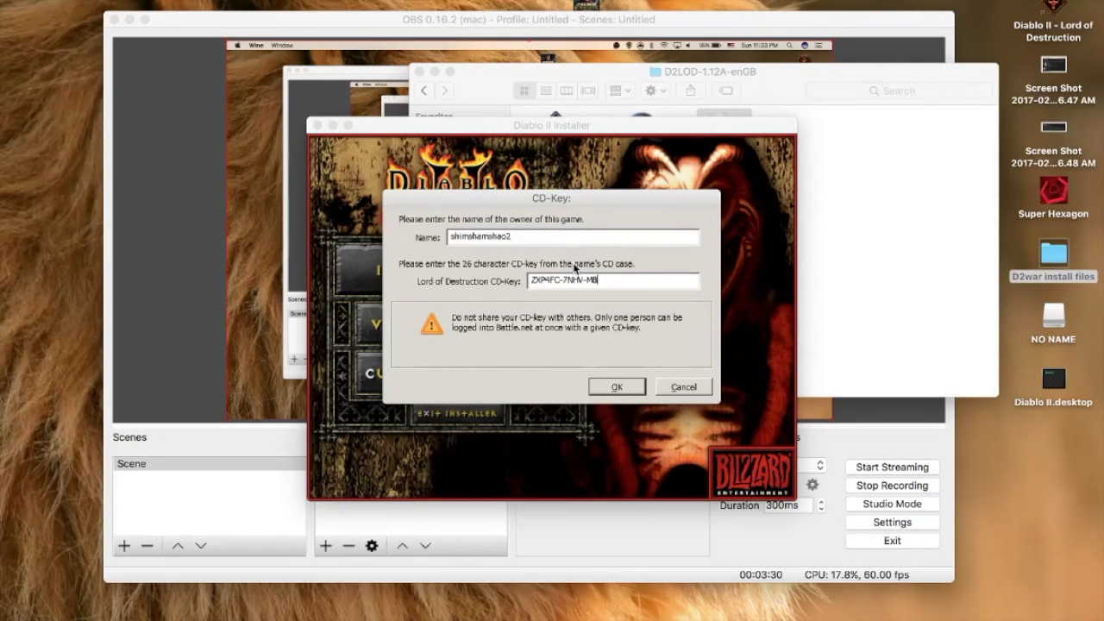
key("Return")
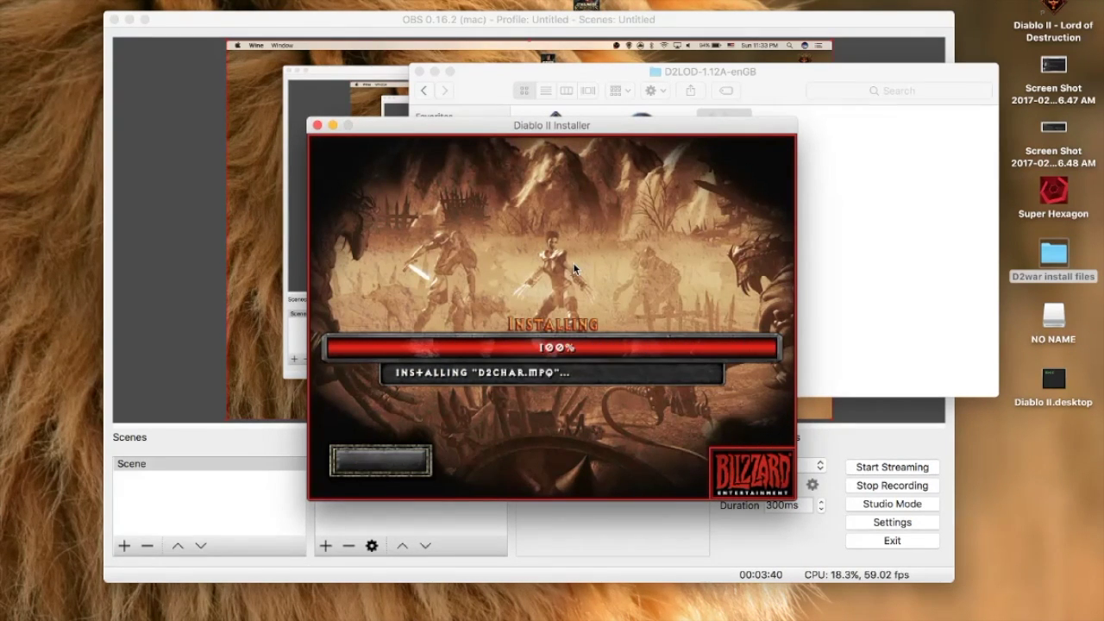
left_click(470, 345)
left_click(437, 404)
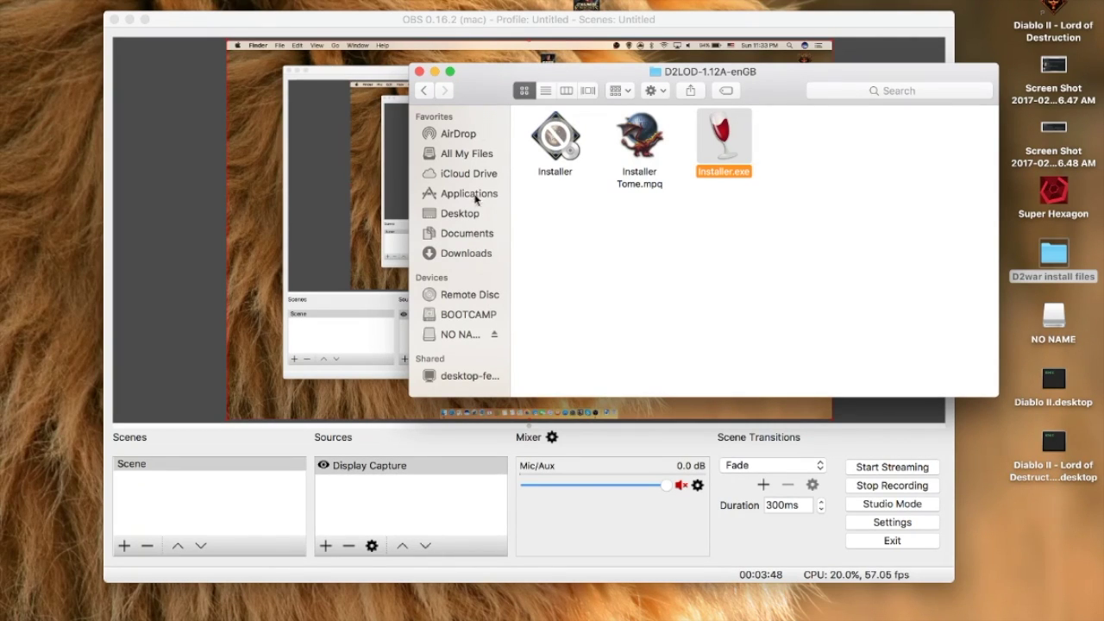
- Go to ~/.wine/drive_c/ and open the Program Files (x86) > Diablo II game folder
left_click(463, 156)
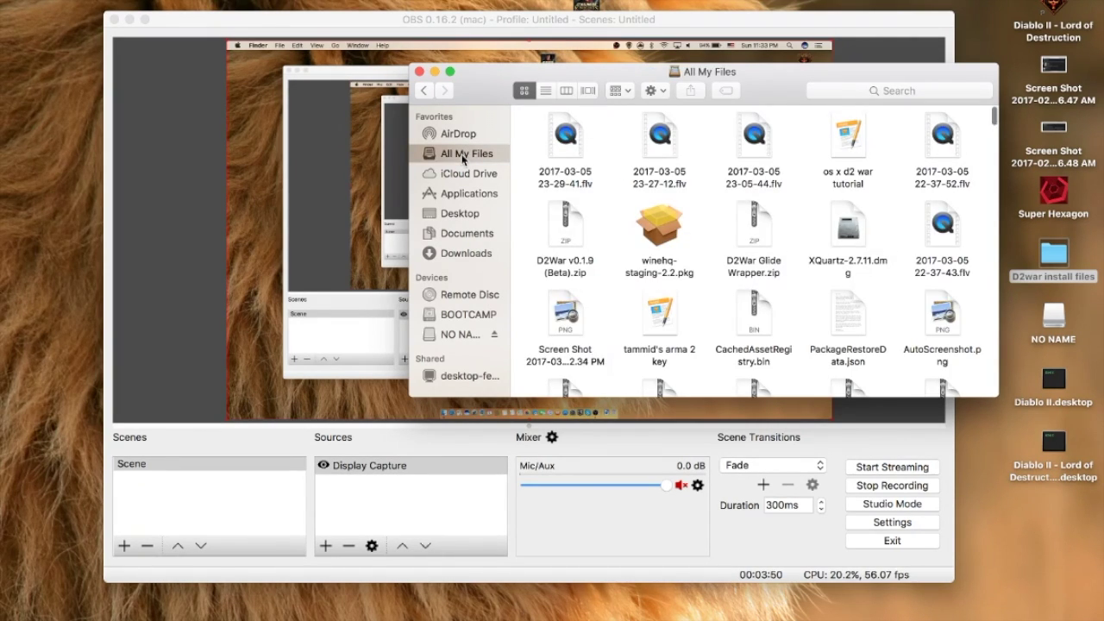
key("super+shift+g")
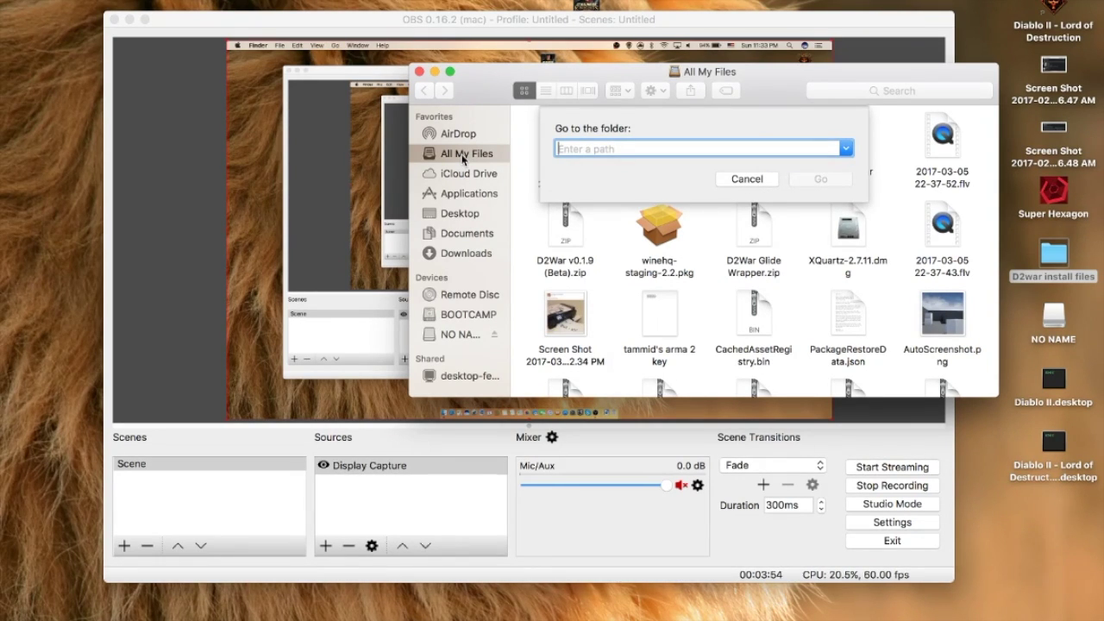
type("~/.wine/drive_c/")
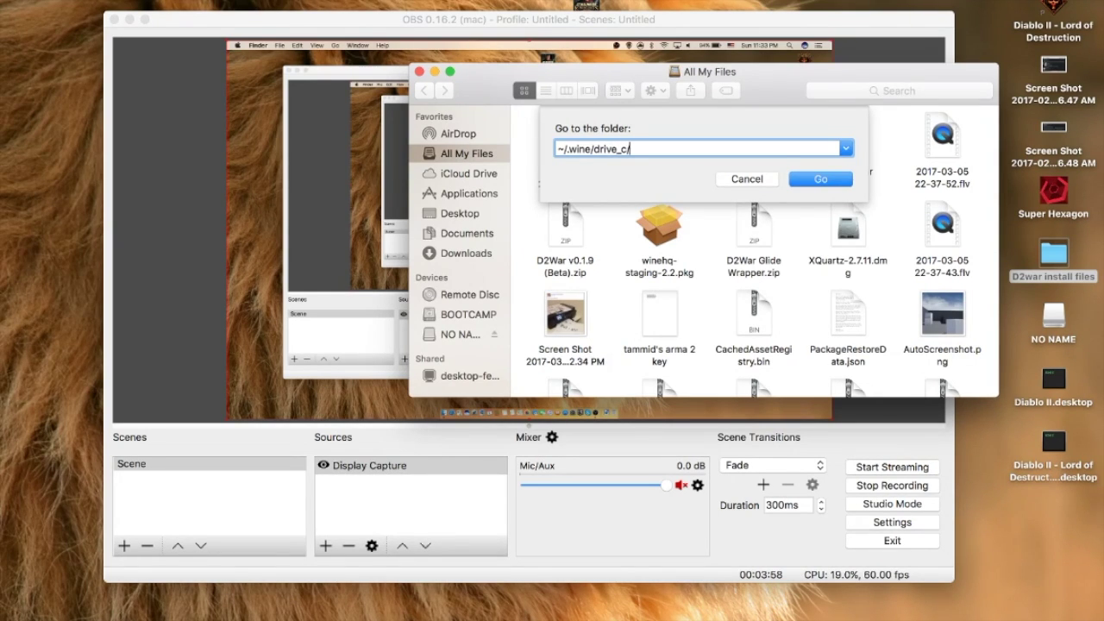
key("Return")
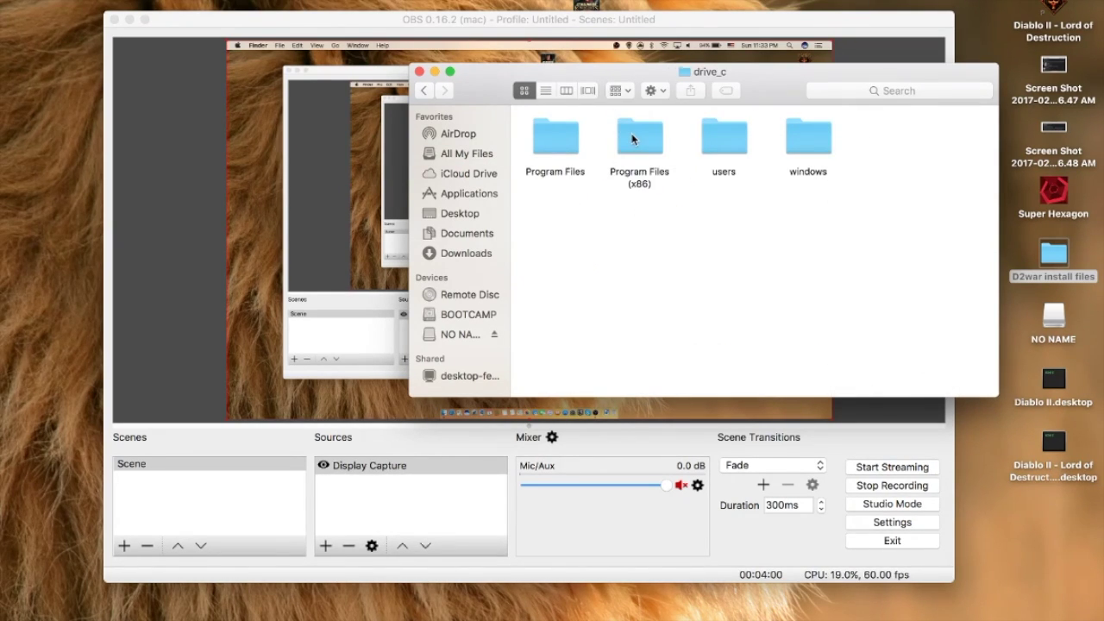
double_click(639, 136)
left_click(638, 146)
double_click(637, 145)
left_click_drag(737, 73, 585, 43)
- Move both Diablo II .desktop shortcuts off the desktop and open D2war install files in a separate window
left_click_drag(1073, 533, 702, 604)
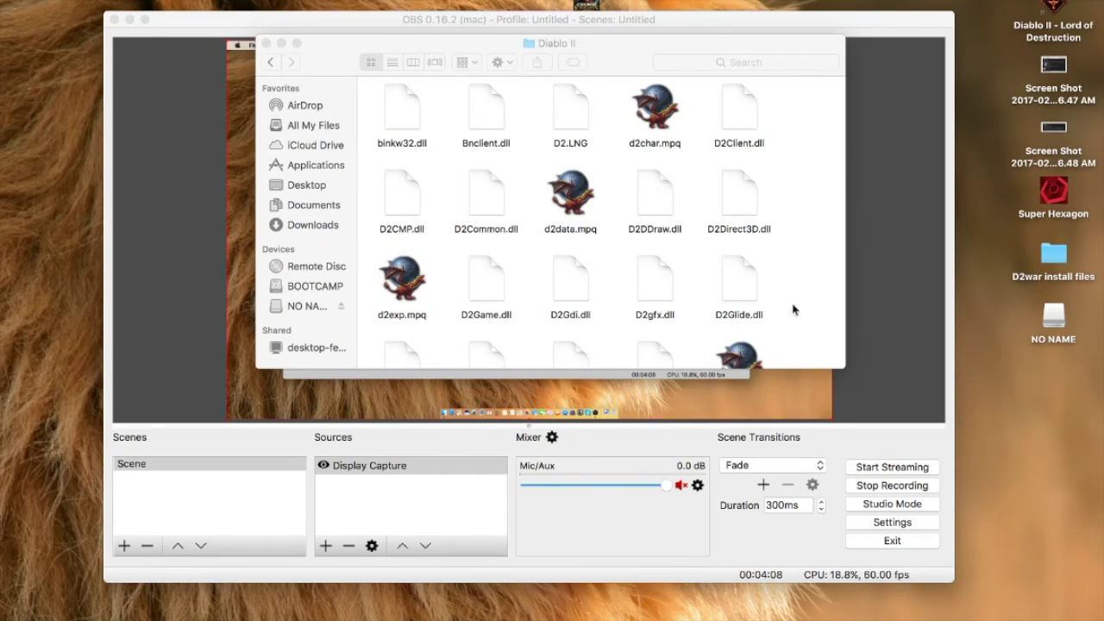
scroll(779, 293, "down", 4)
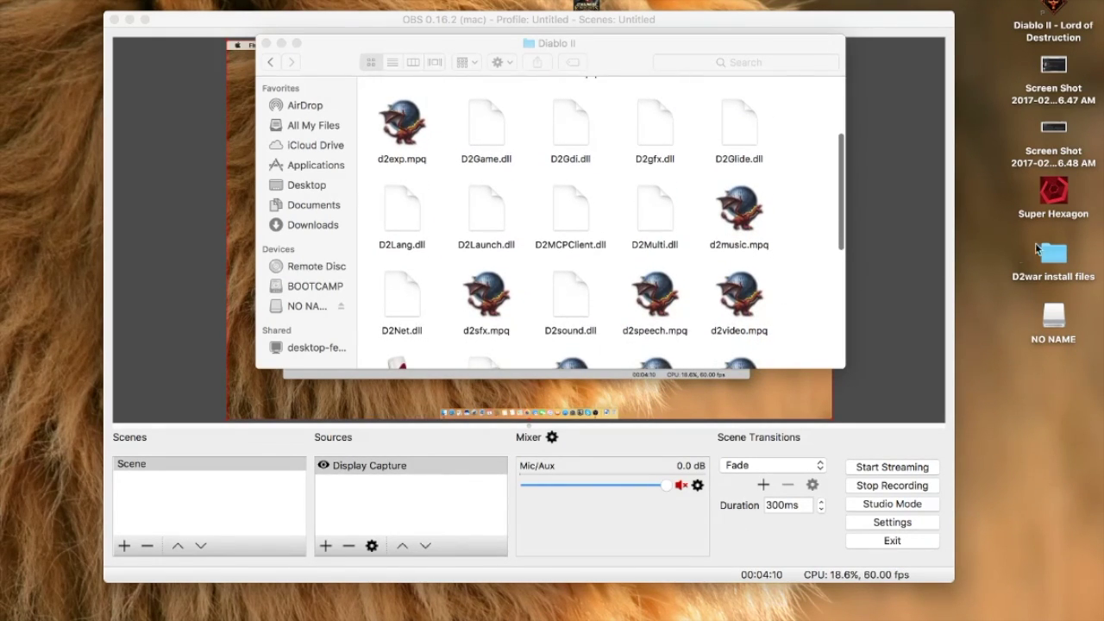
double_click(1048, 250)
left_click_drag(500, 87, 173, 136)
left_click_drag(707, 77, 982, 107)
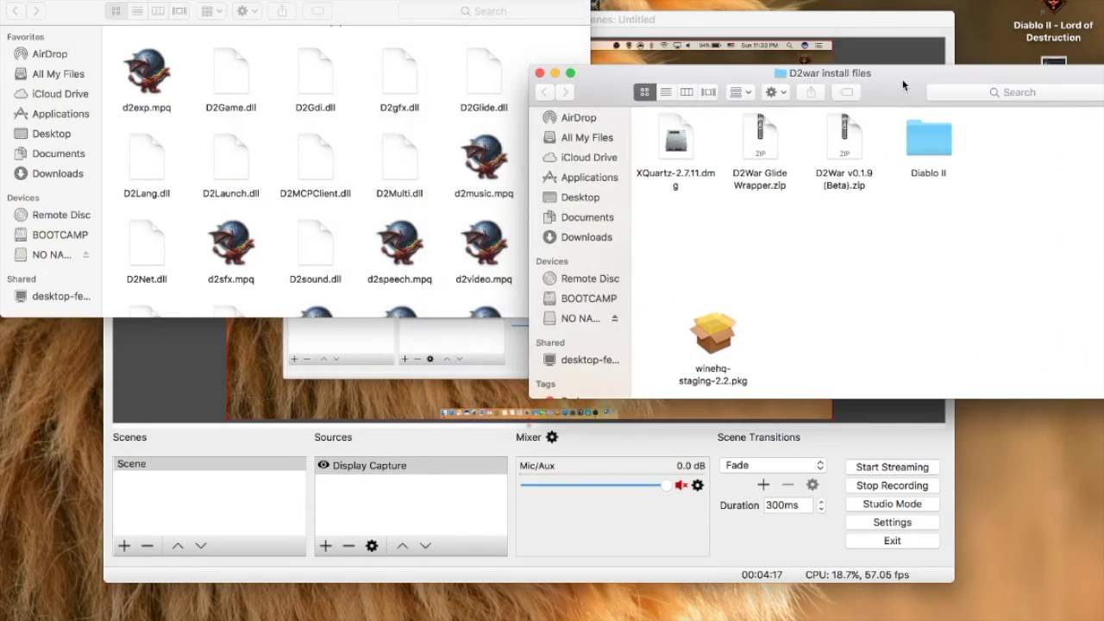
- Extract D2War v0.1.9 (Beta) and move all its files into the Diablo II folder, replacing existing ones
left_click(760, 147)
double_click(844, 164)
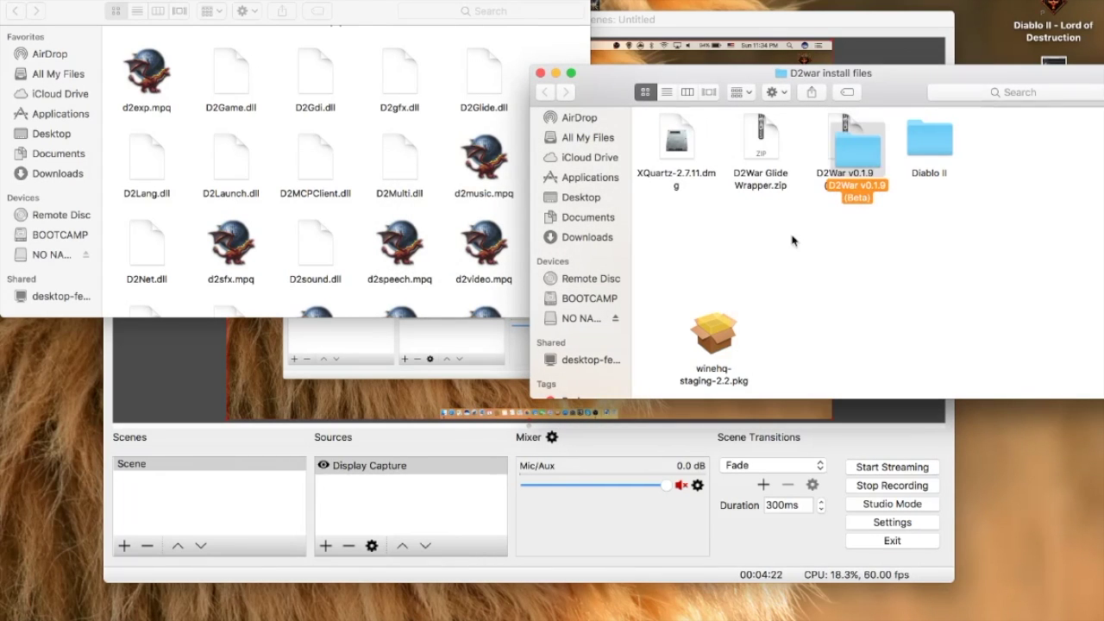
double_click(863, 155)
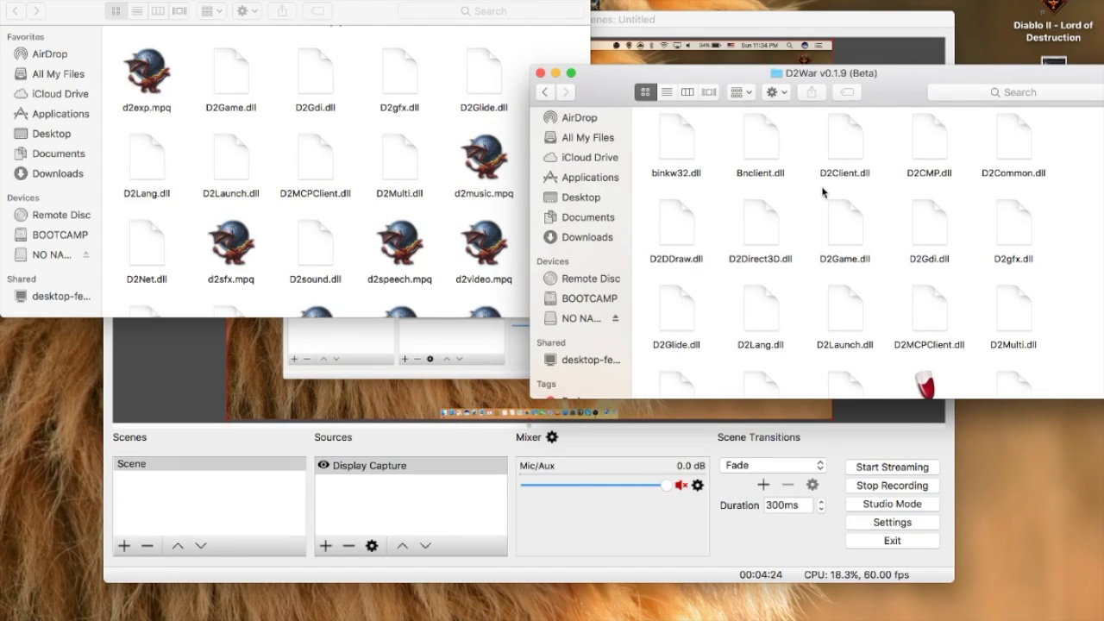
key("super+a")
left_click_drag(845, 229, 436, 163)
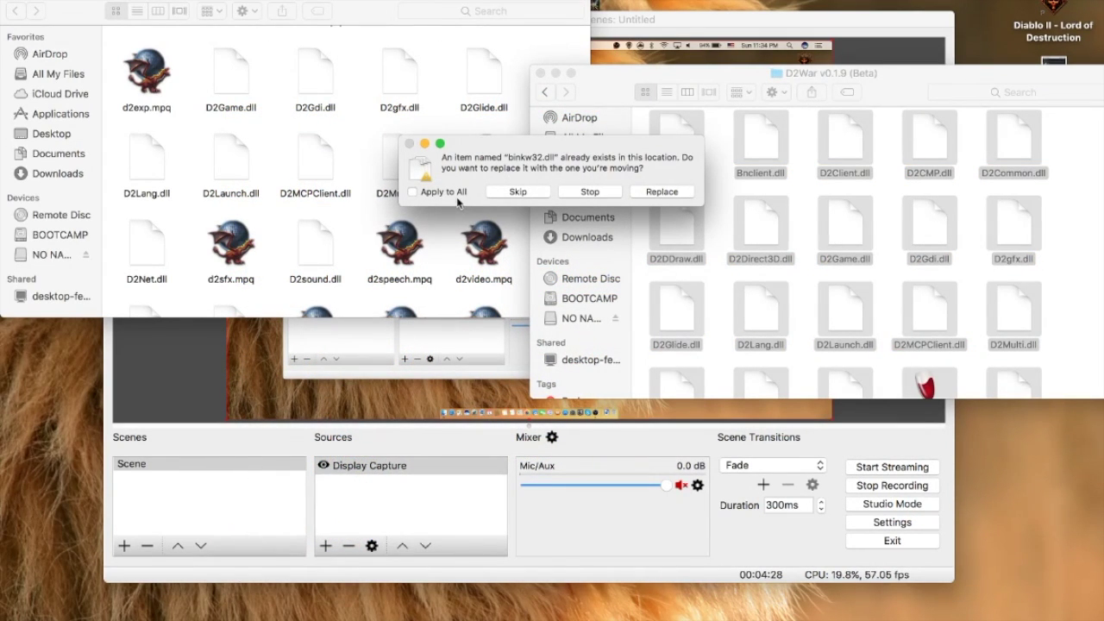
left_click(653, 192)
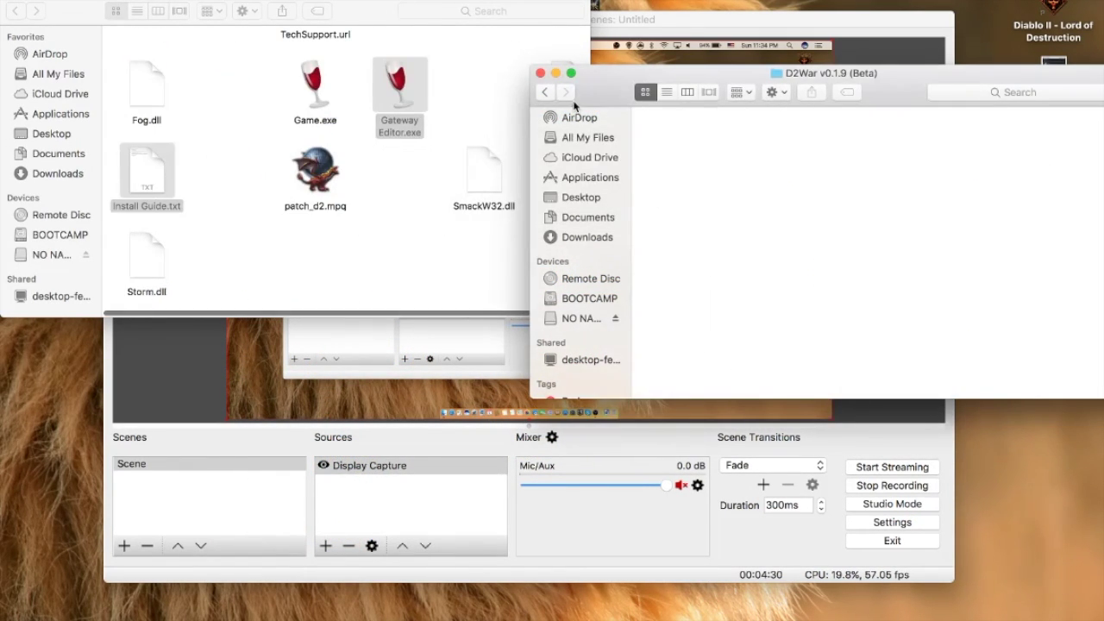
- Extract the D2War Glide Wrapper and copy glide3x.dll from Full Screen Fix into the Diablo II folder
left_click(545, 92)
double_click(759, 145)
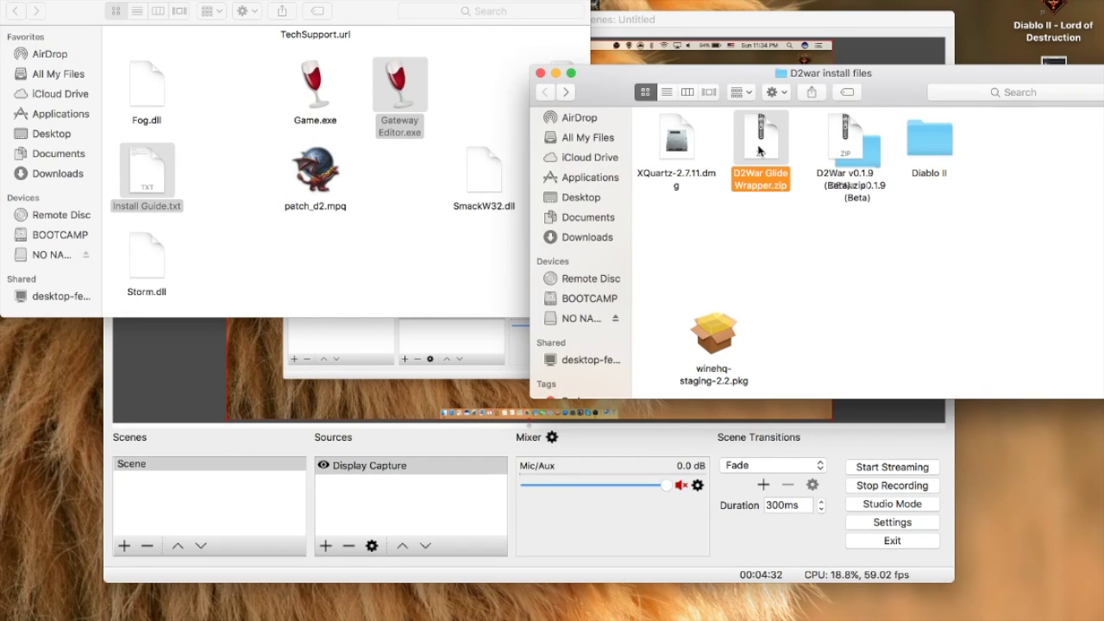
double_click(770, 153)
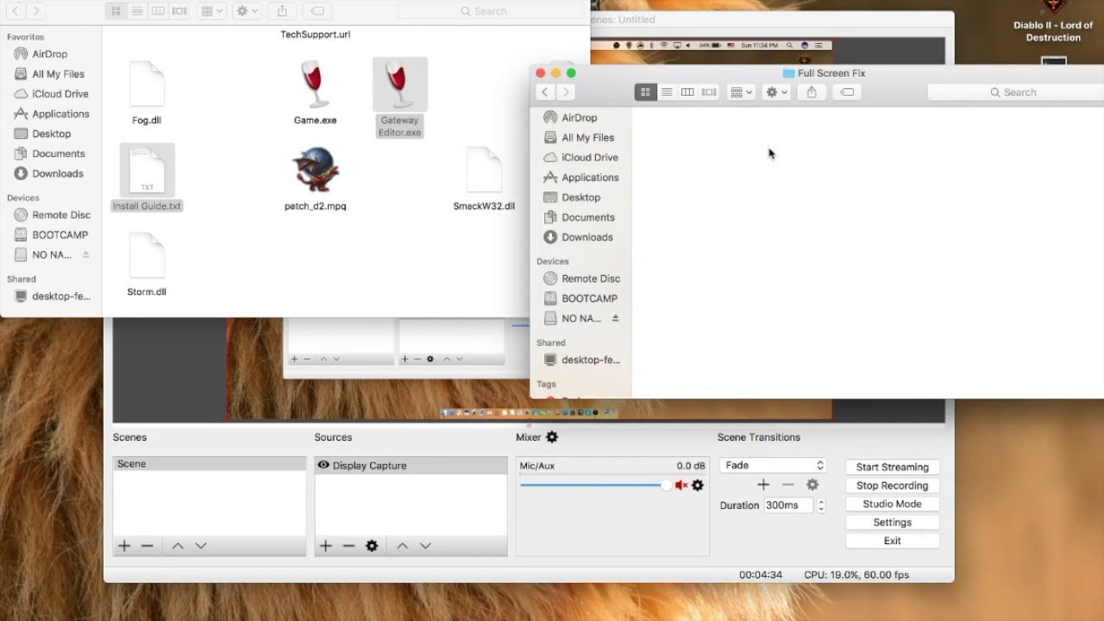
left_click_drag(764, 183, 442, 229)
left_click(679, 228)
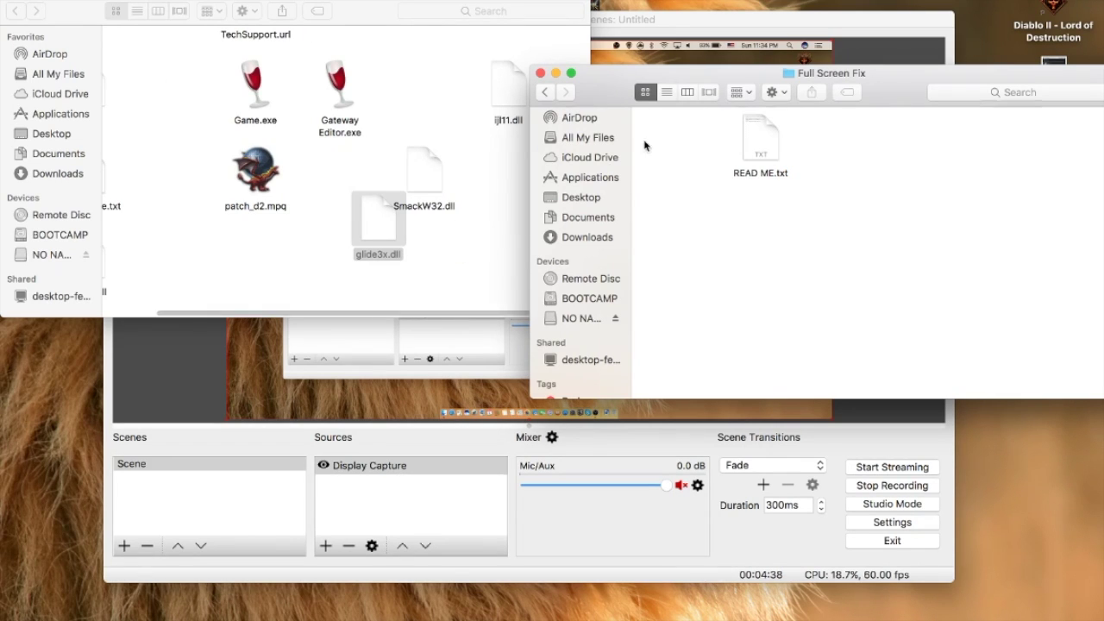
left_click(545, 94)
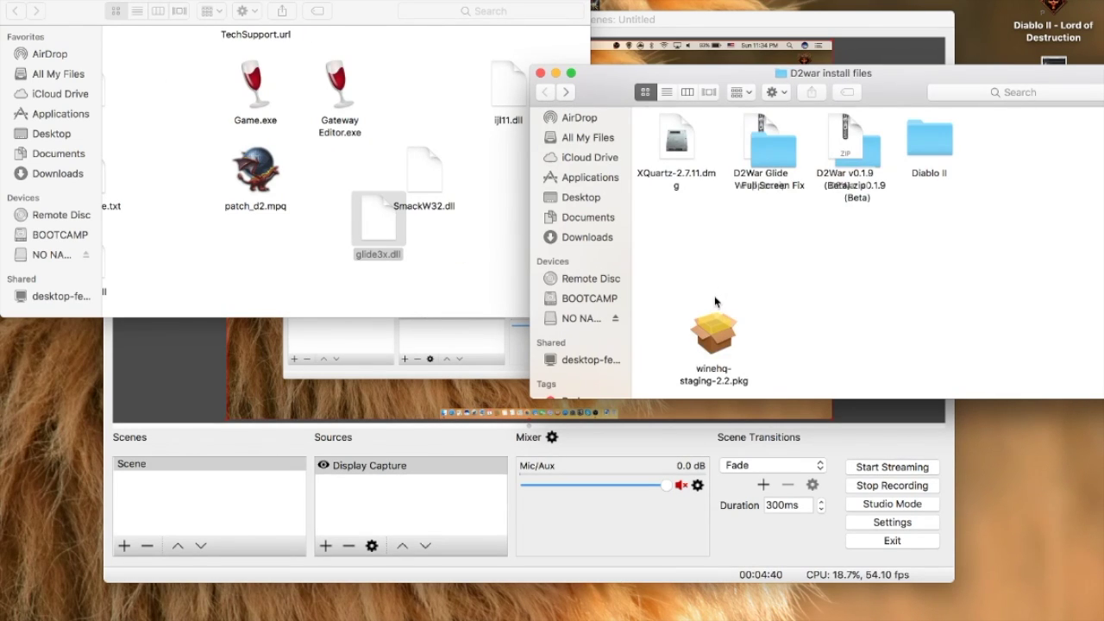
- Launch Wine Staging's terminal and run winecfg
key("F4")
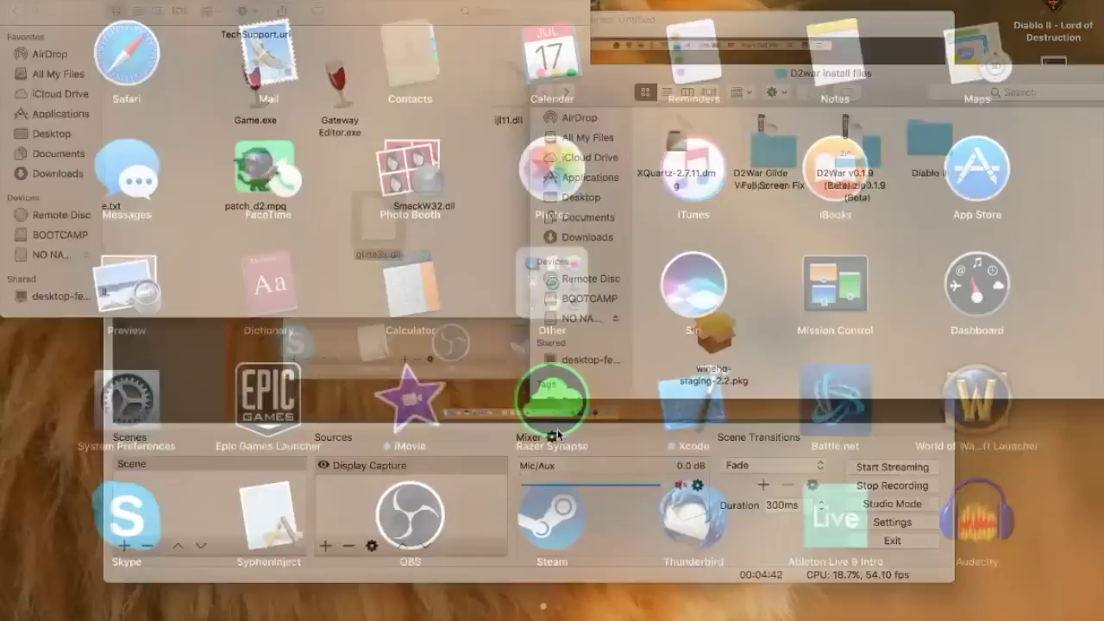
type("wine")
key("Return")
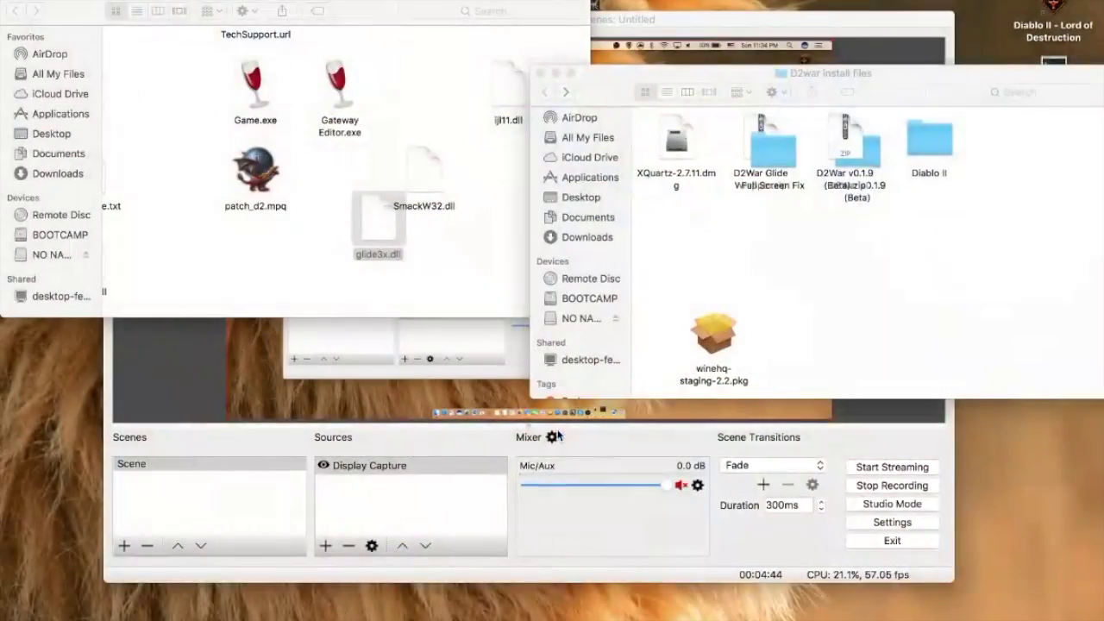
type("winecfg")
key("Return")
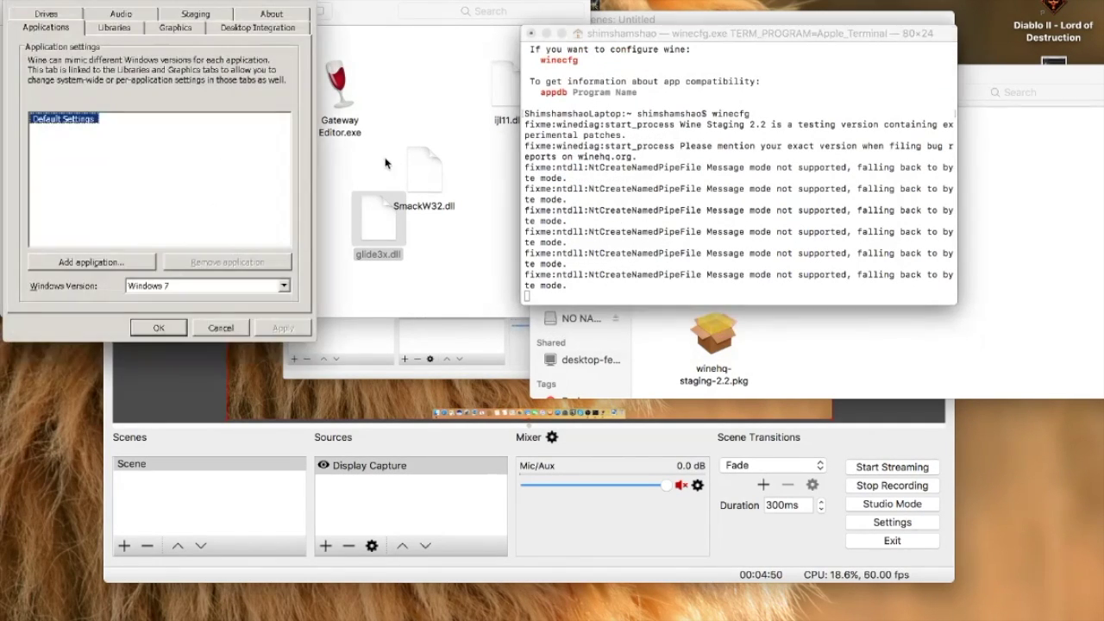
- Enable an 800 x 600 emulated virtual desktop, toggle CSMT on the Staging tab, and save
left_click(183, 31)
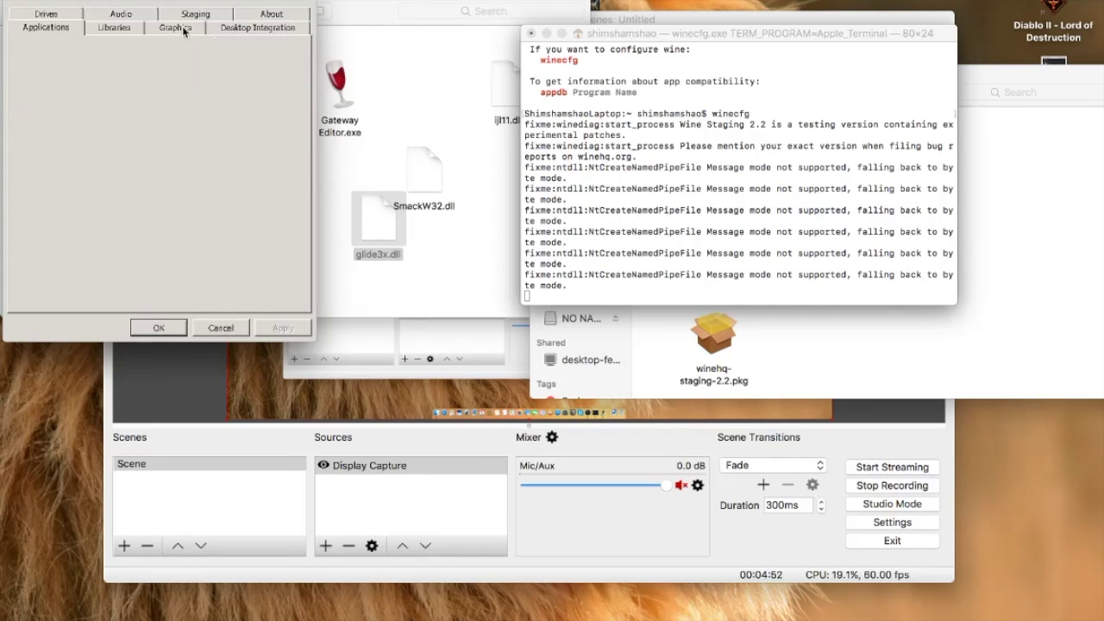
left_click(109, 114)
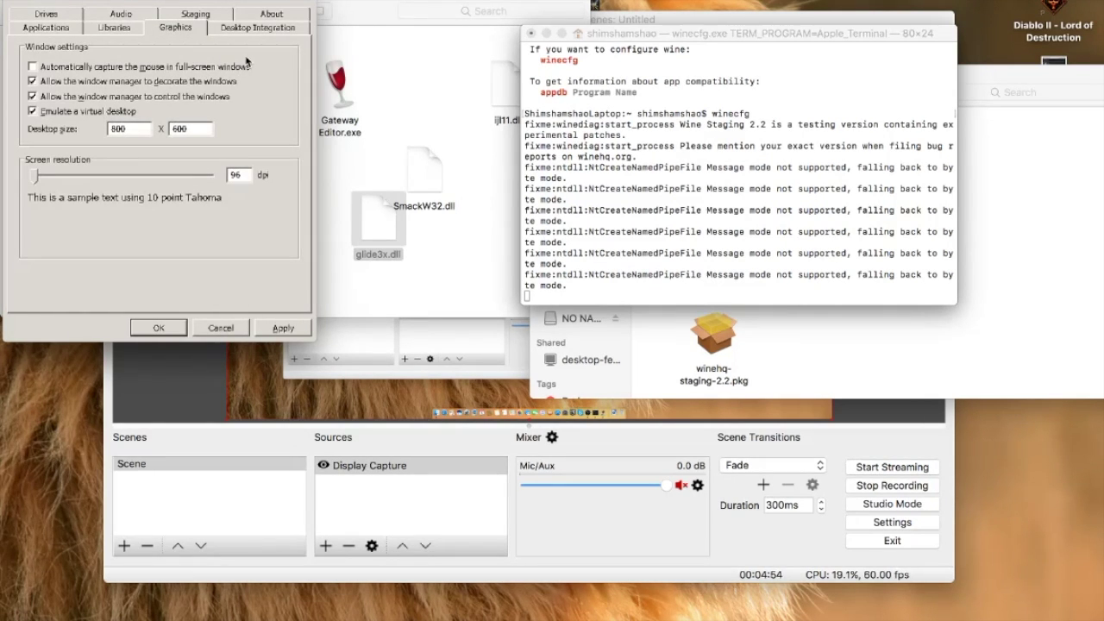
left_click(281, 327)
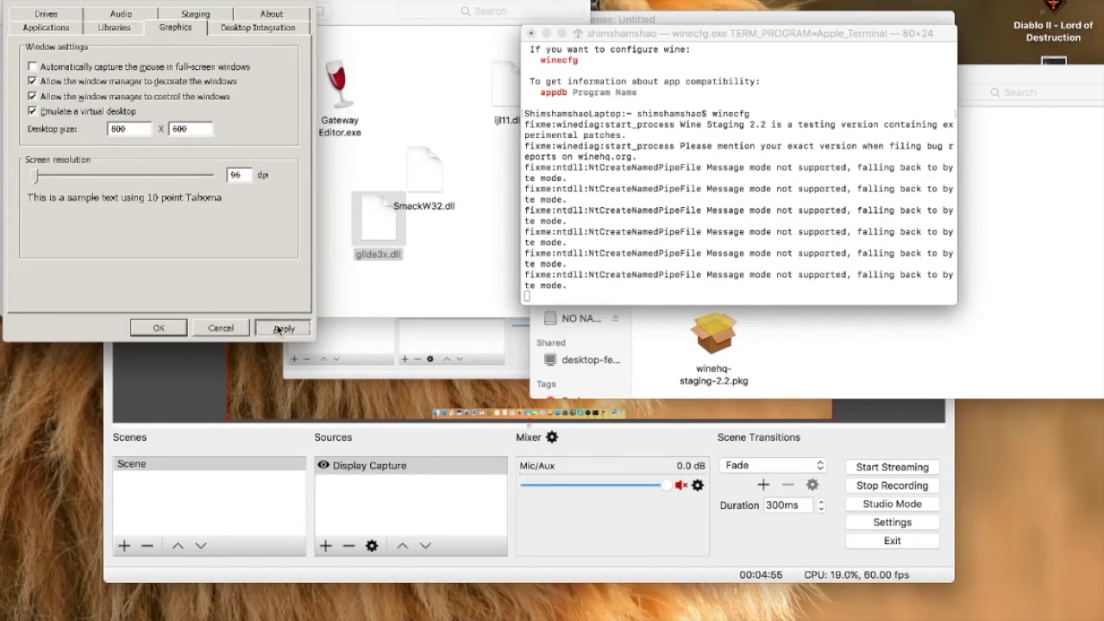
left_click(195, 15)
left_click(136, 89)
left_click(159, 327)
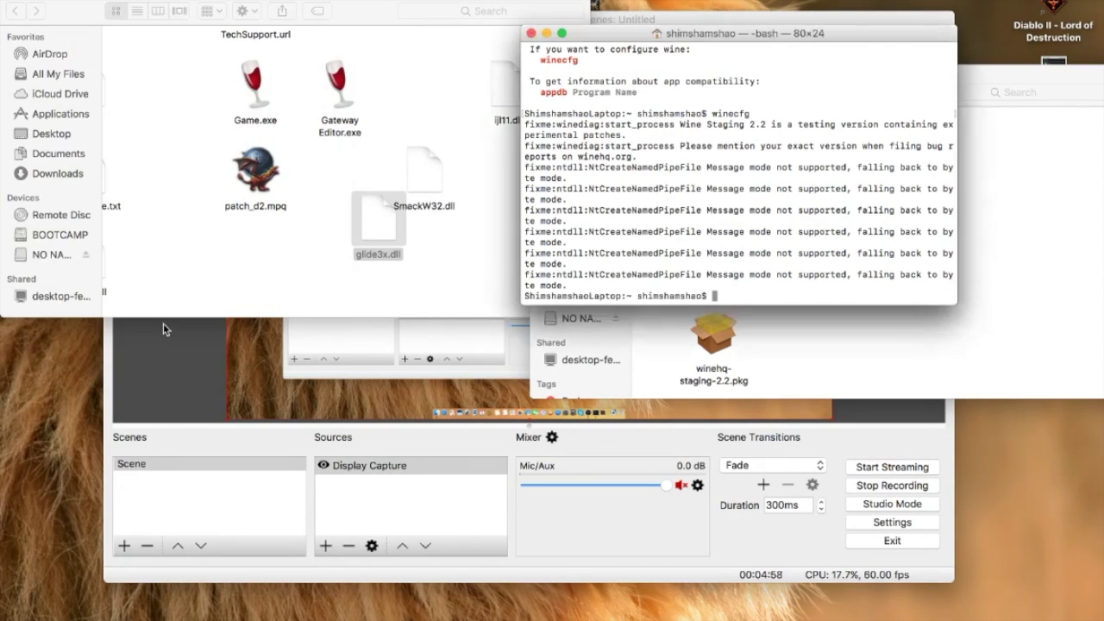
- Close both Terminal windows and the D2war install files and Diablo II Finder windows
left_click(531, 33)
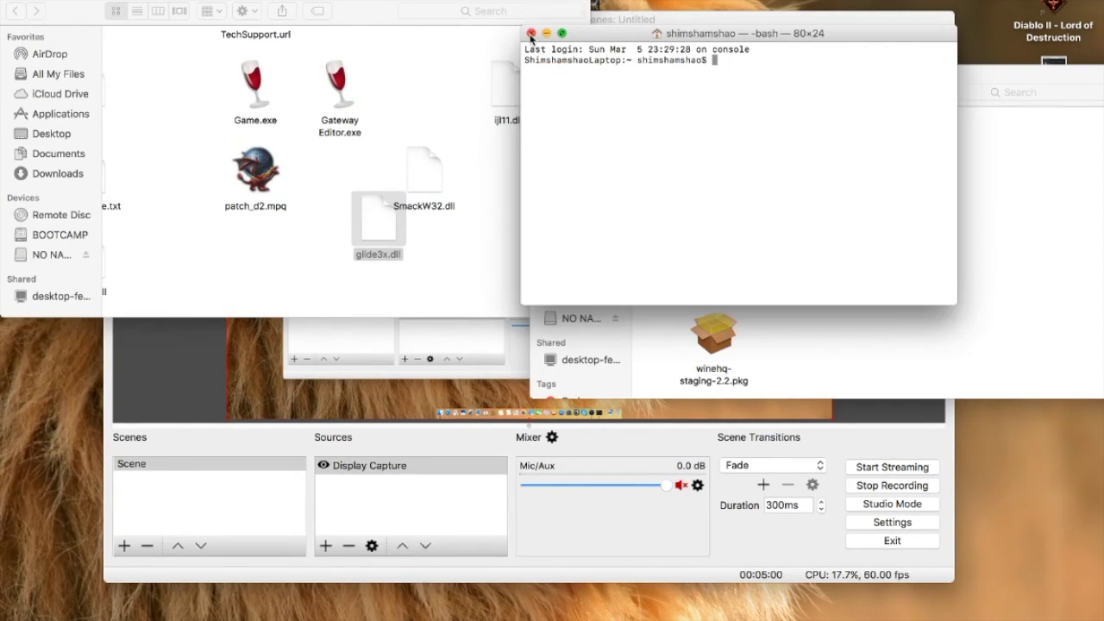
key("super+w")
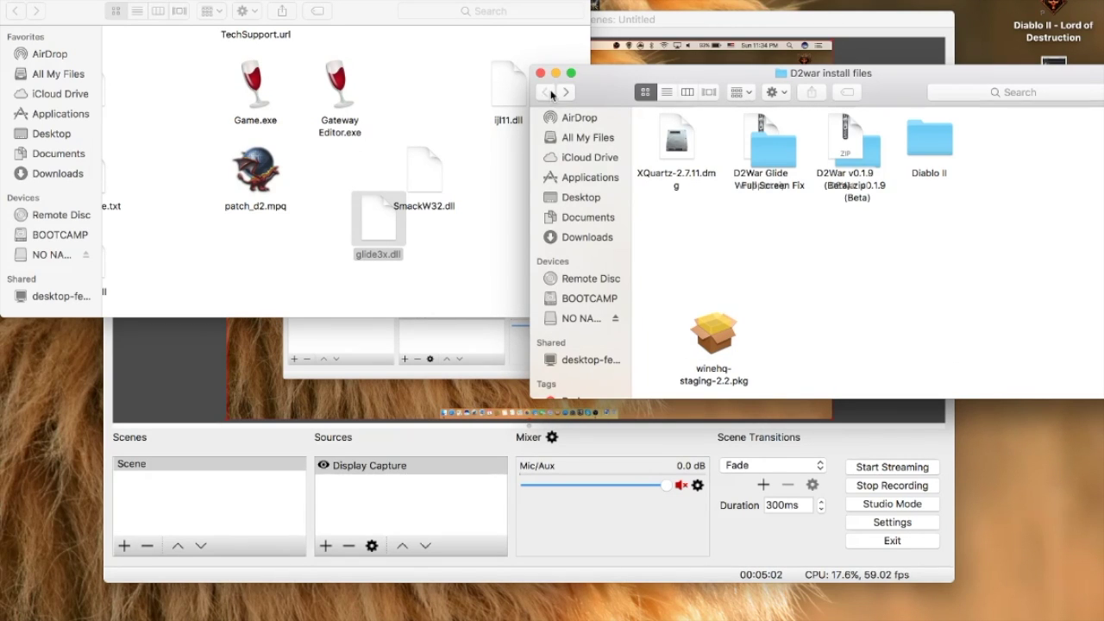
left_click(540, 73)
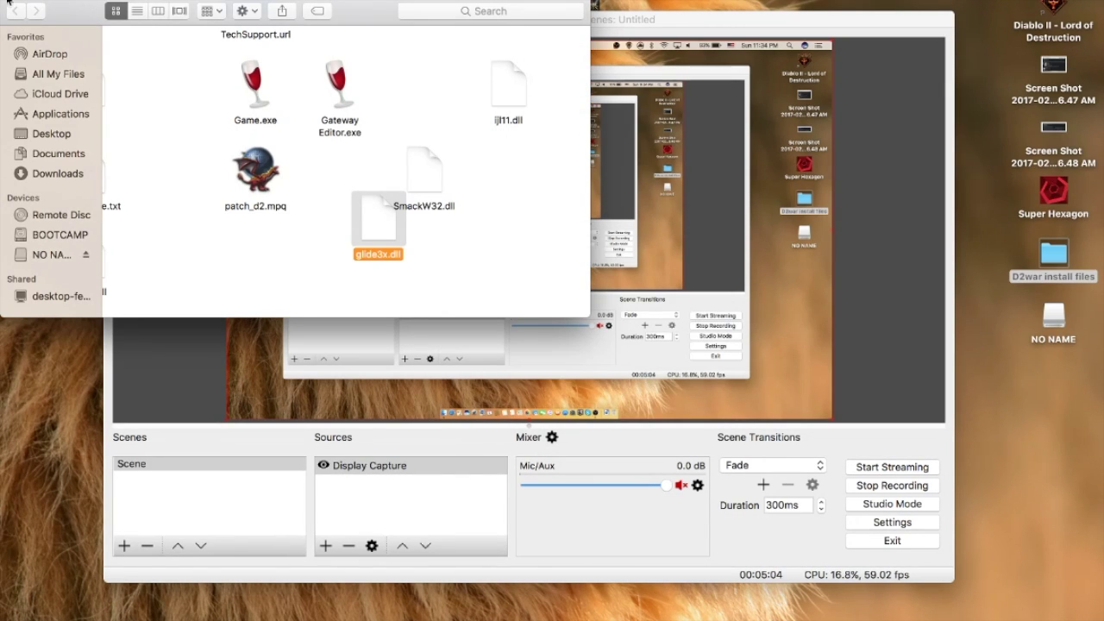
left_click(6, 5)
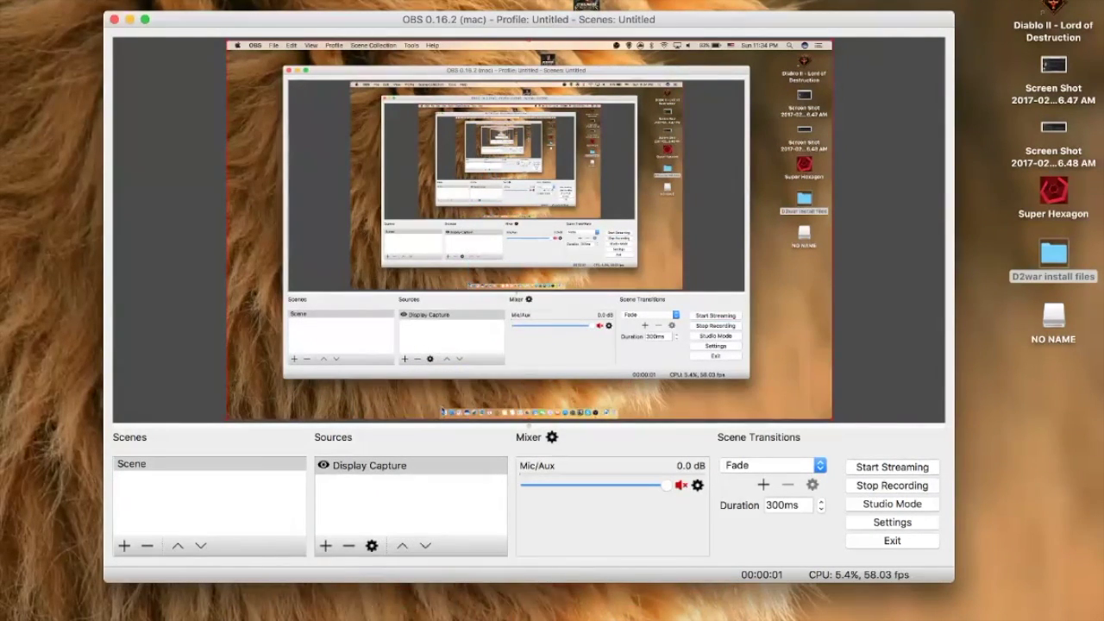
- Open a new Finder window on Wine's C drive and browse to Program Files (x86) > Diablo II
left_click(394, 585)
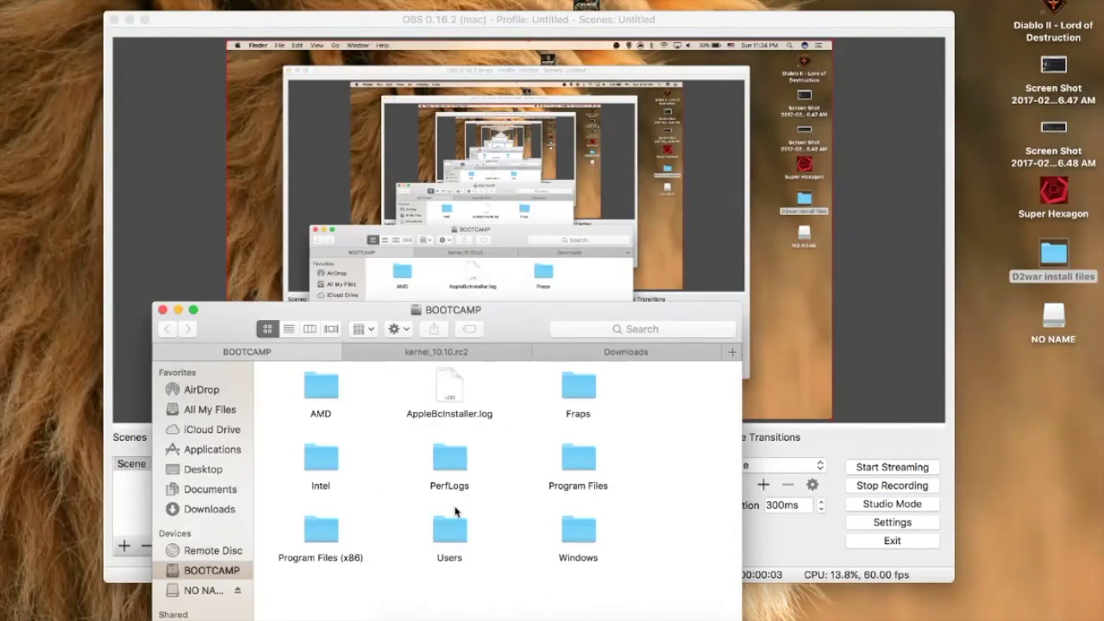
key("super+shift+g")
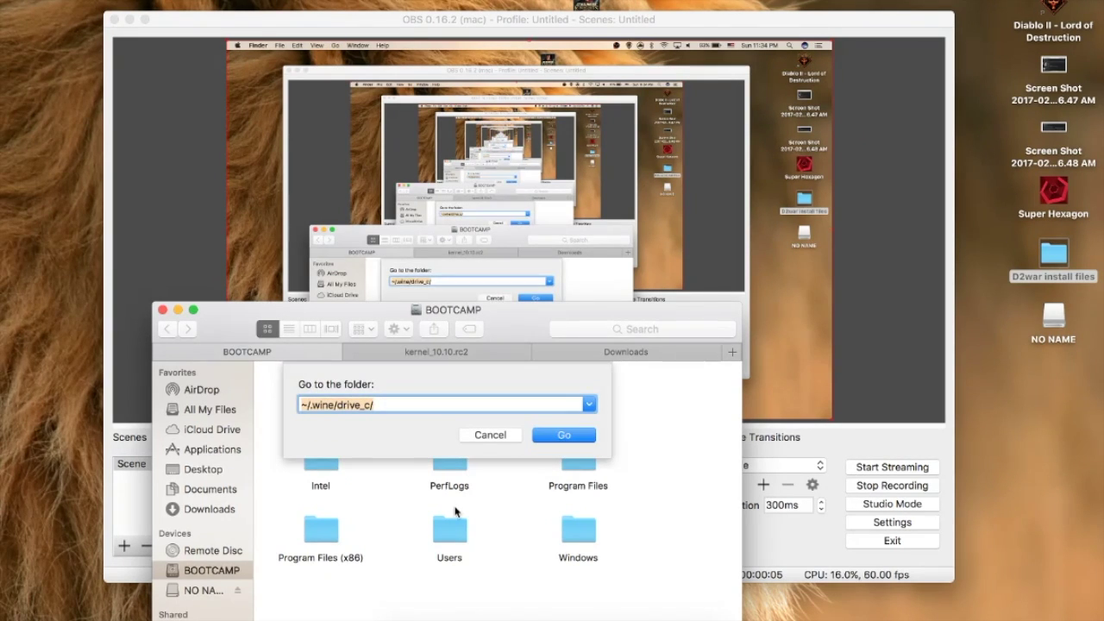
key("Escape")
double_click(399, 389)
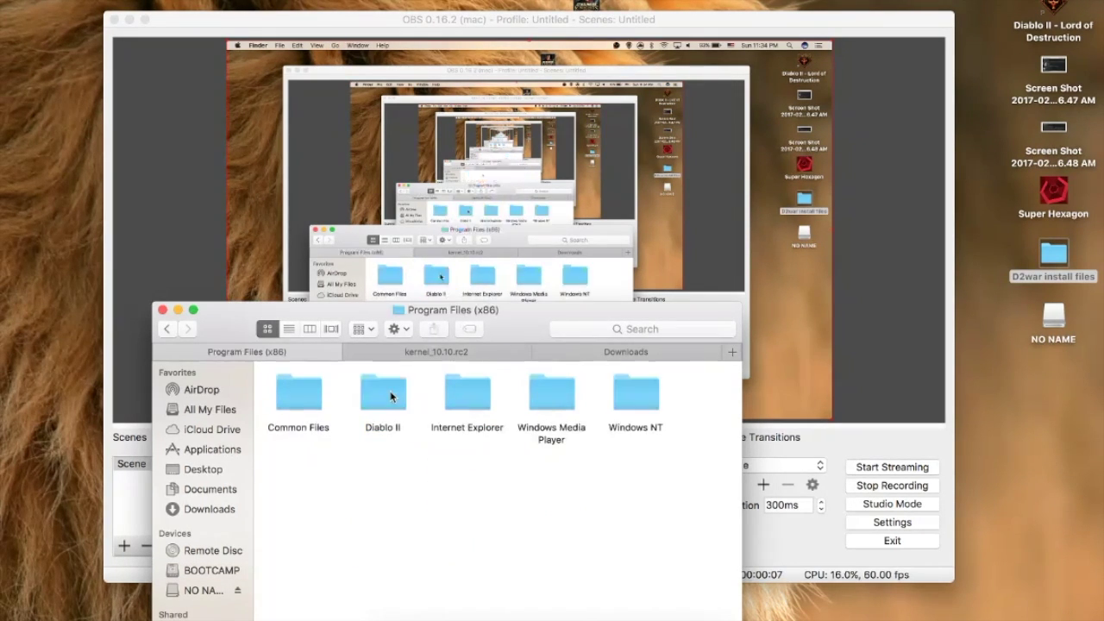
double_click(382, 394)
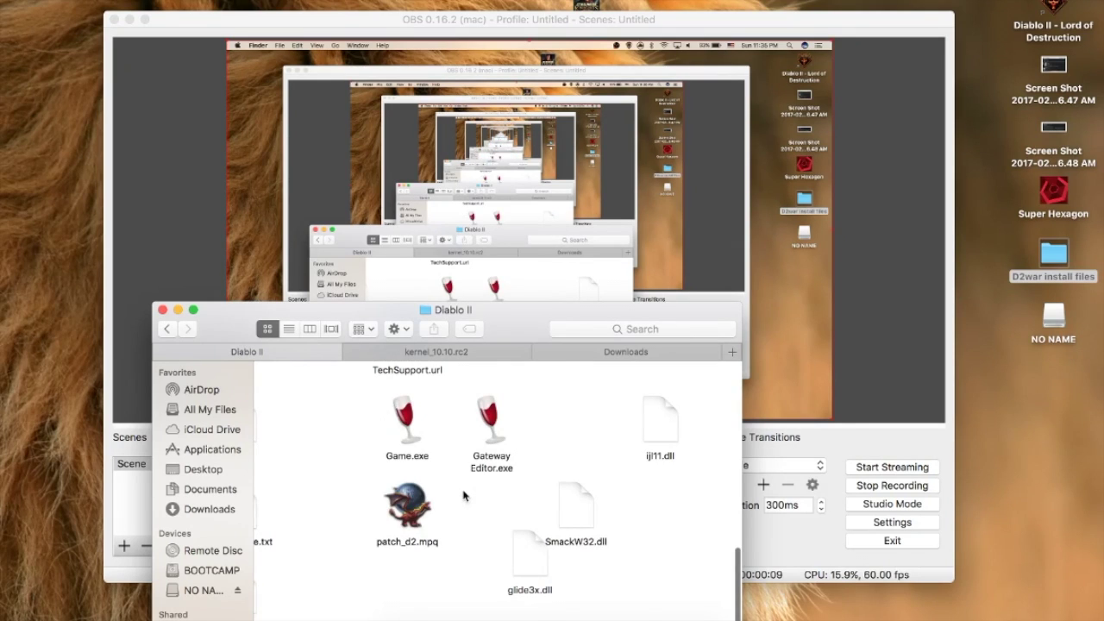
scroll(463, 495, "up", 5)
right_click(675, 388)
left_click(604, 521)
scroll(604, 520, "down", 1)
scroll(604, 520, "down", 6)
- Launch Gateway Editor.exe with Wine Staging and add a gateway on the Diablo2/Diablo2Exp list
right_click(551, 500)
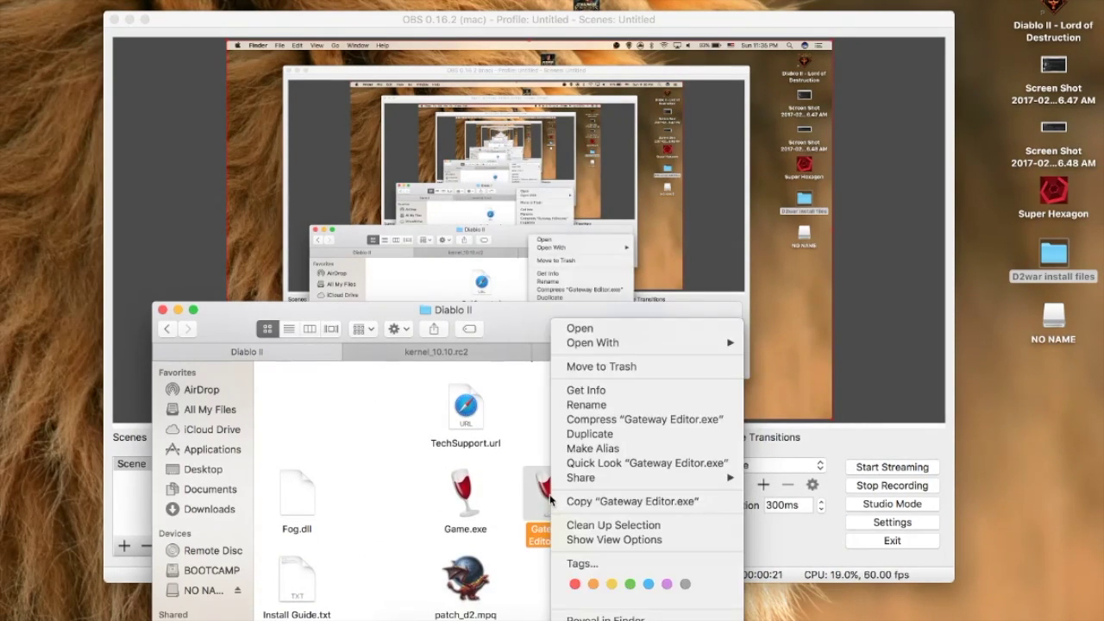
mouse_move(618, 345)
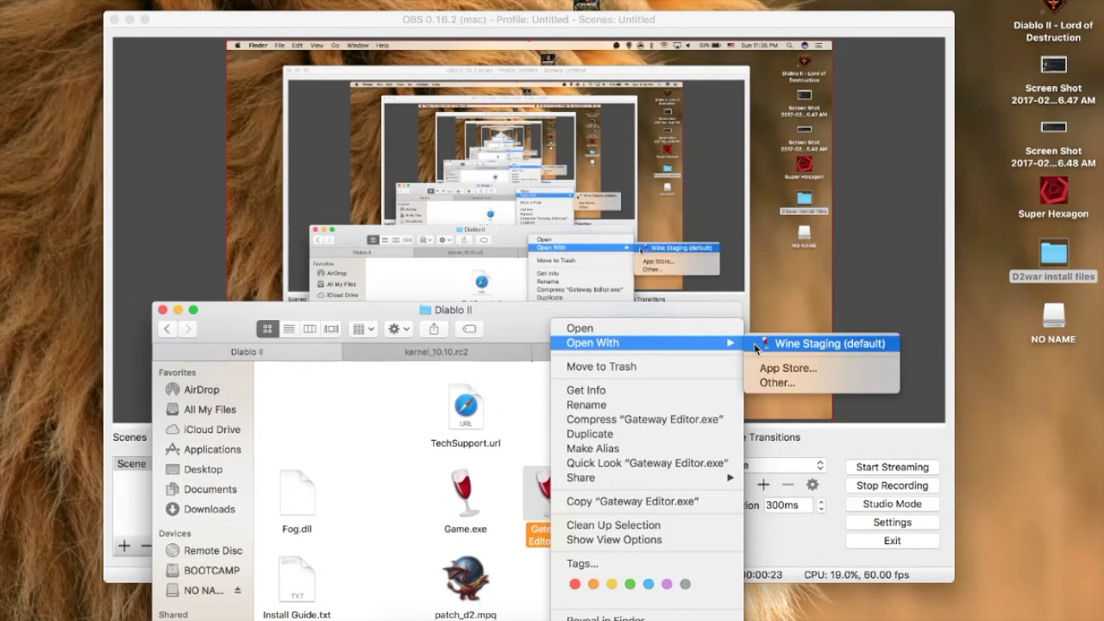
left_click(755, 343)
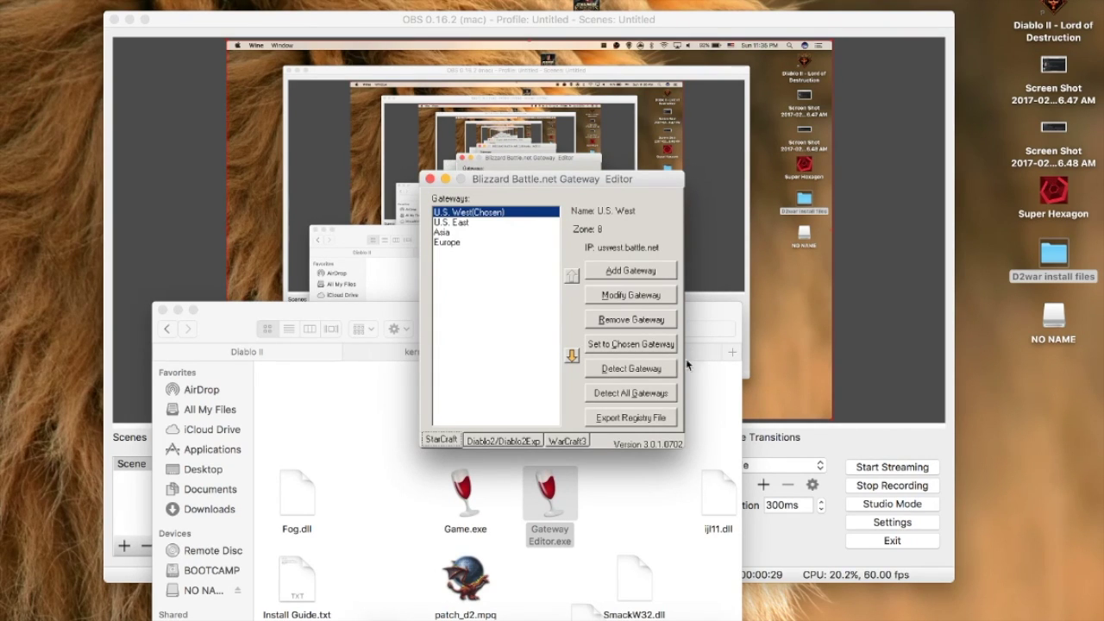
left_click(481, 439)
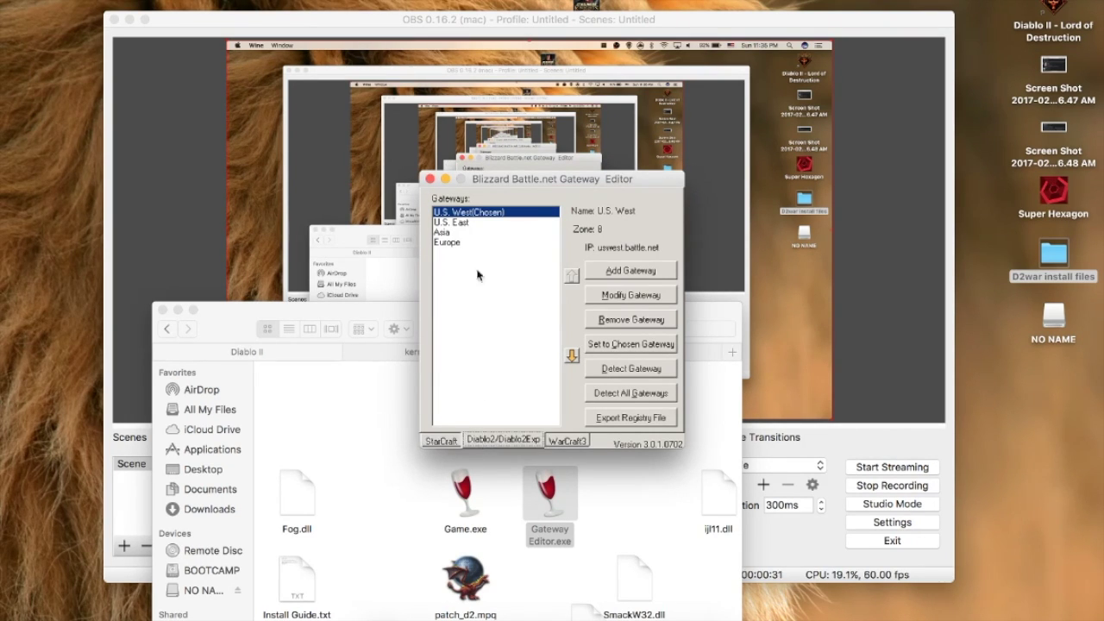
left_click(617, 275)
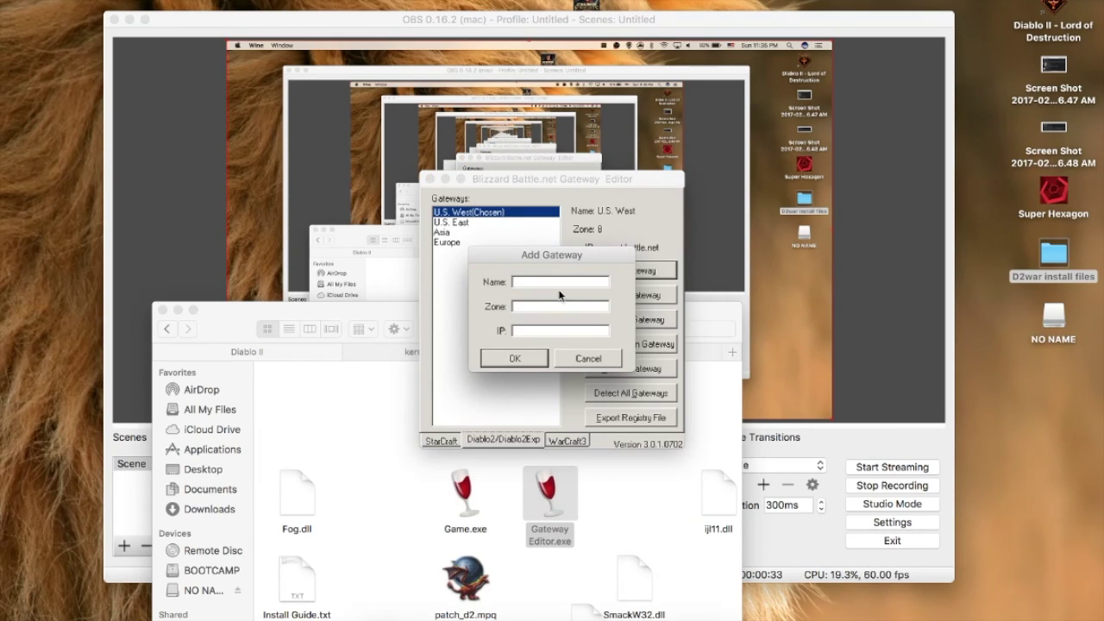
- Create gateway D2War, zone 1, IP 208.110.69.2, set it as chosen, and close the editor
type("D2War")
key("Tab")
type("1")
type("20")
type("8.1100.")
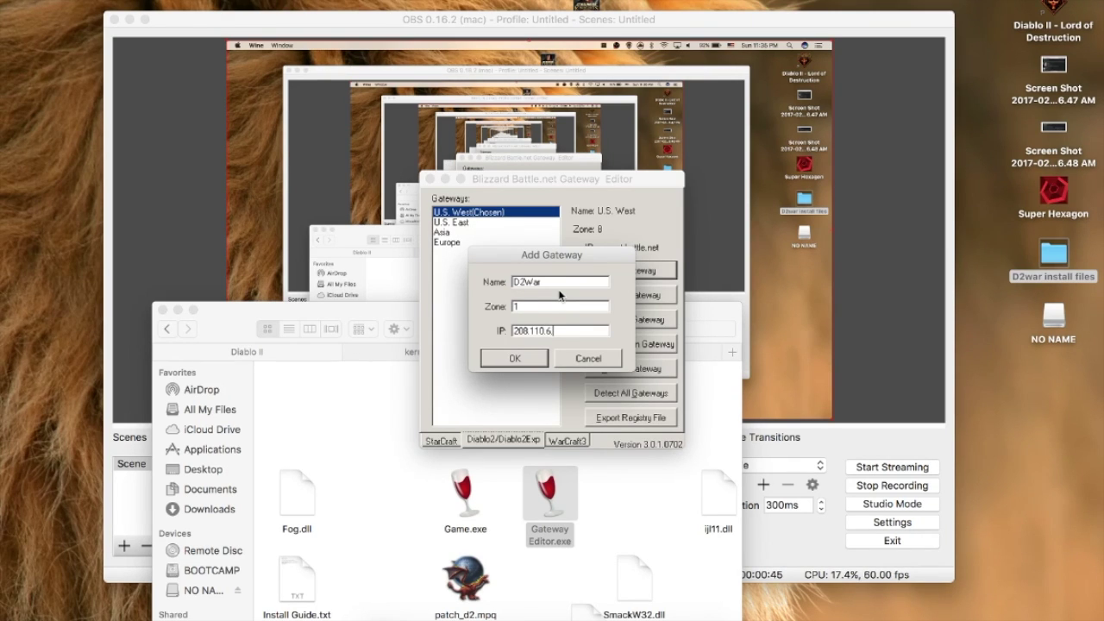
type("9.2")
key("Return")
left_click(632, 347)
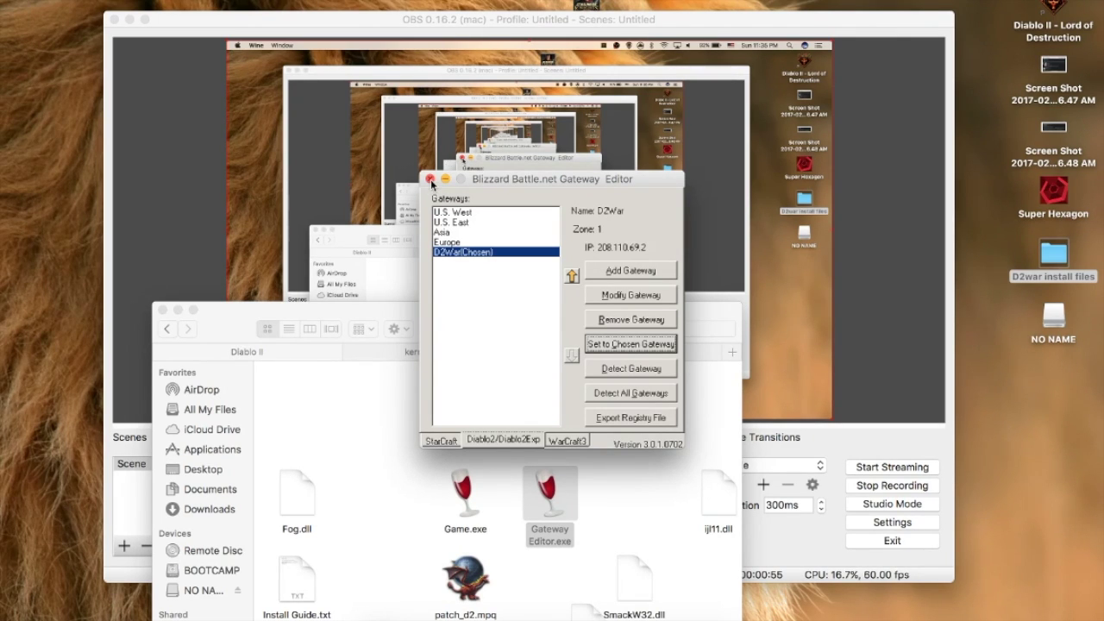
left_click(431, 179)
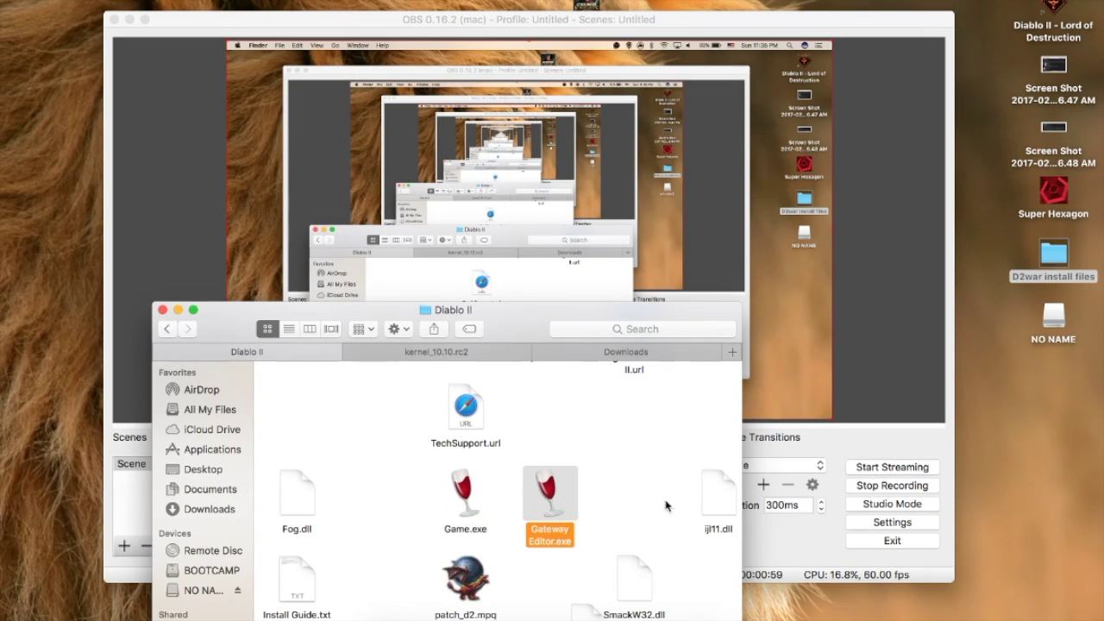
- Make an alias of Diablo II.exe and drag it onto the desktop
right_click(475, 493)
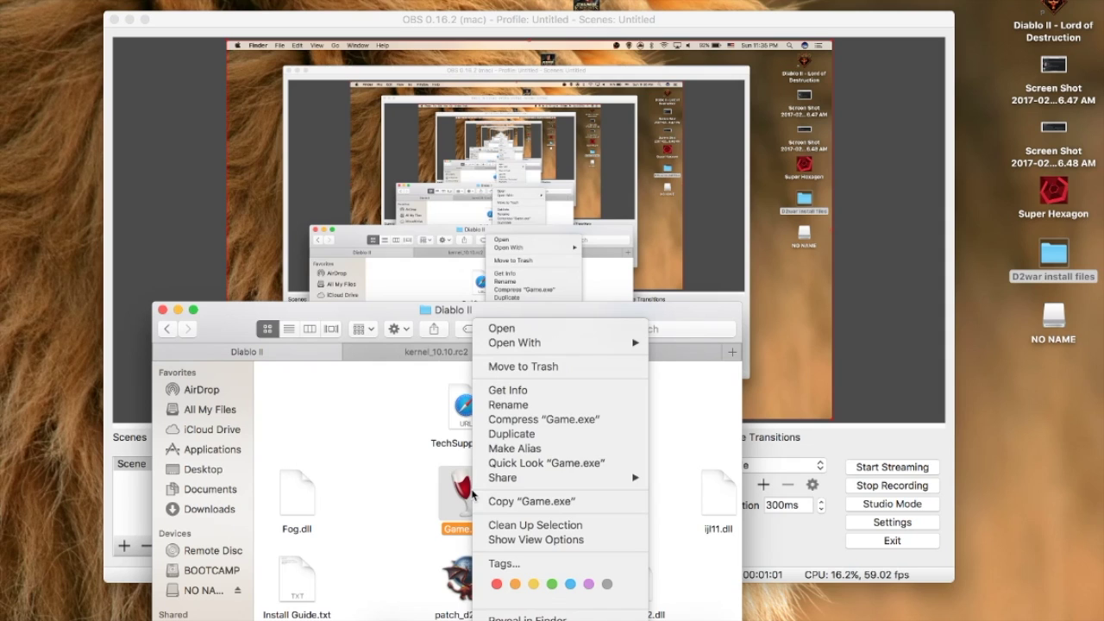
left_click(400, 493)
scroll(400, 492, "up", 1)
scroll(399, 492, "up", 10)
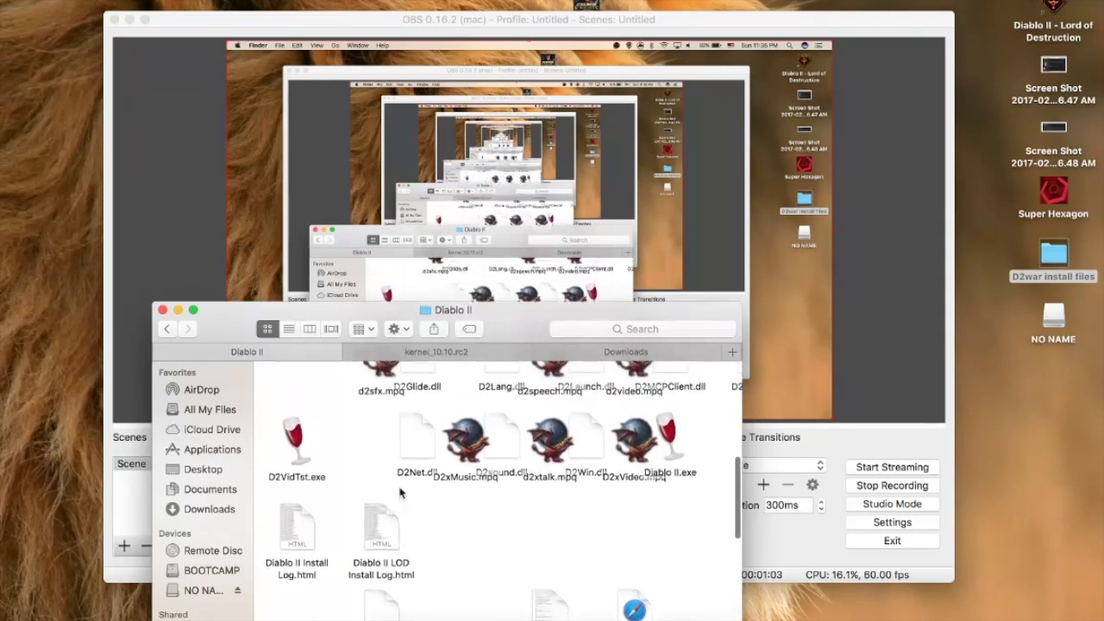
right_click(680, 462)
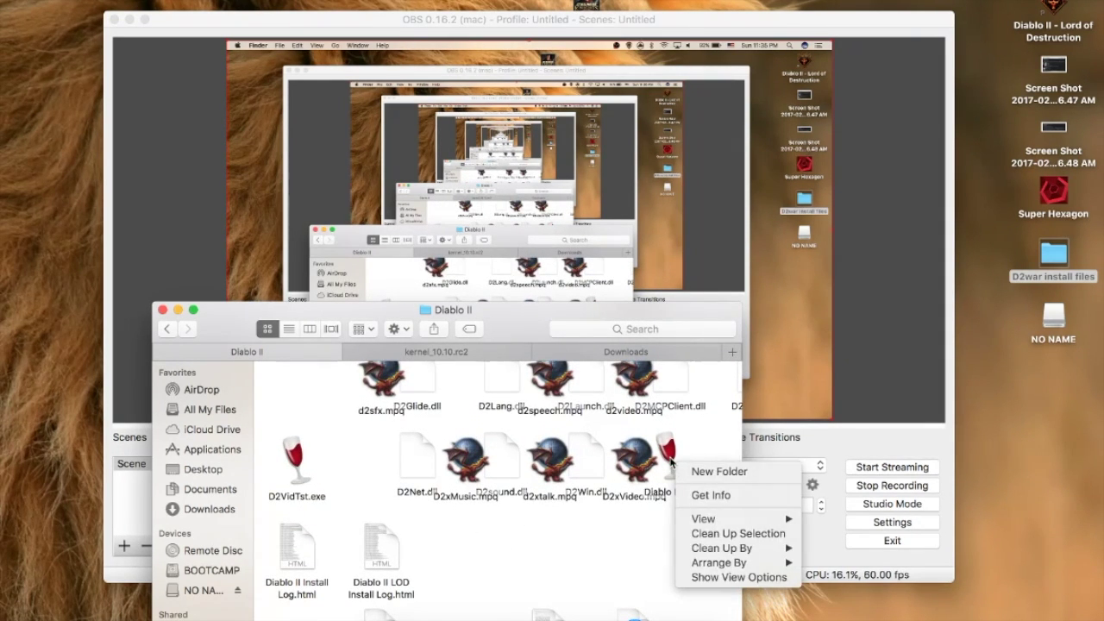
right_click(670, 459)
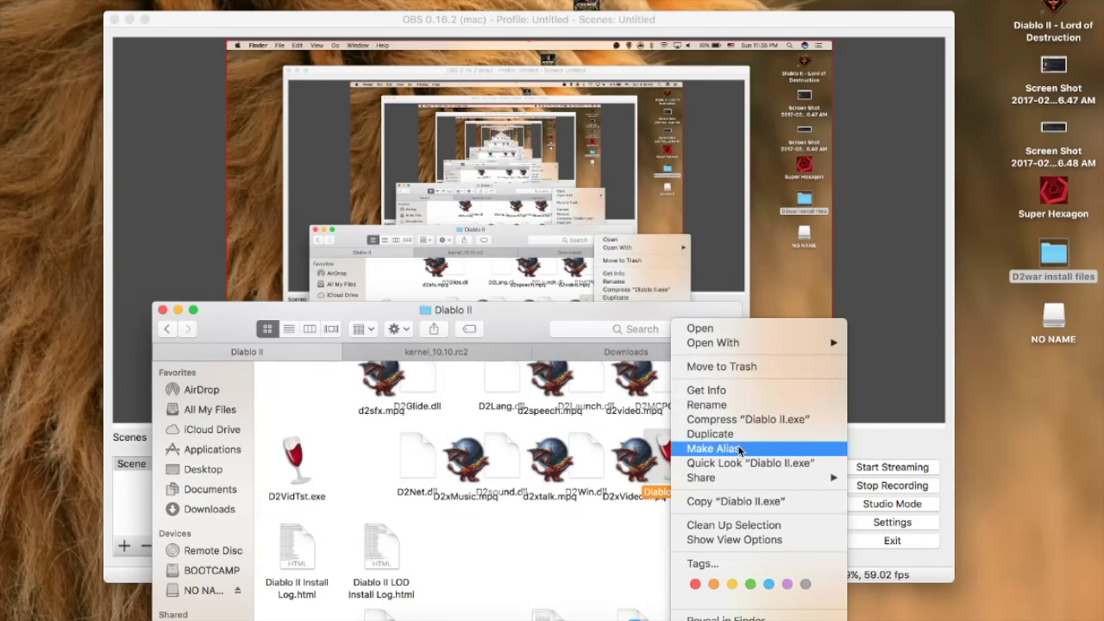
left_click(742, 449)
left_click_drag(631, 492, 1057, 389)
left_click(1013, 369)
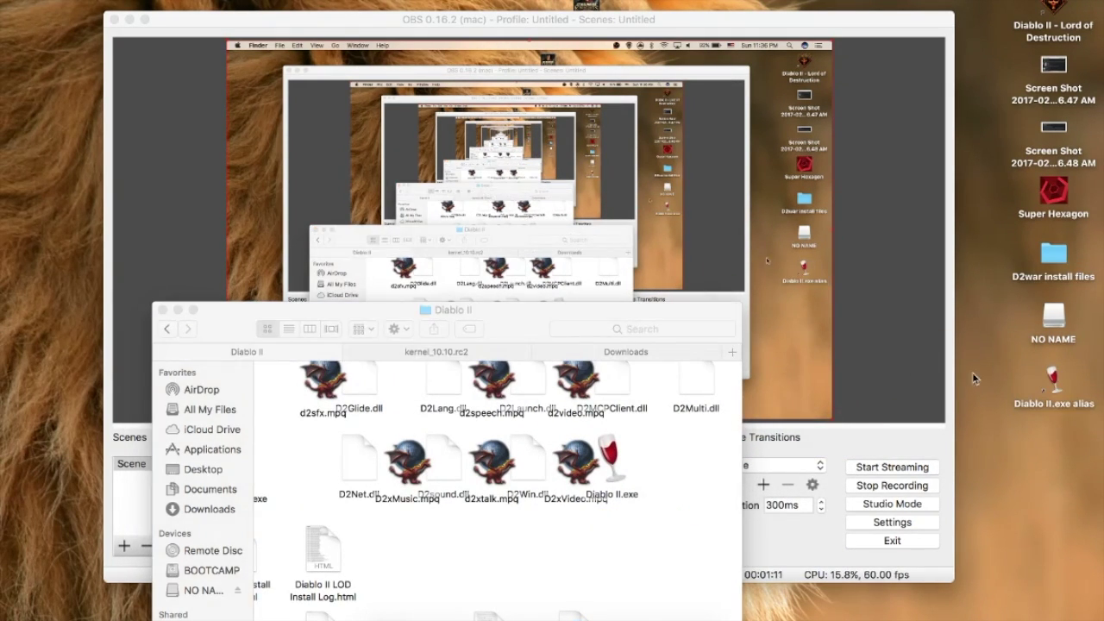